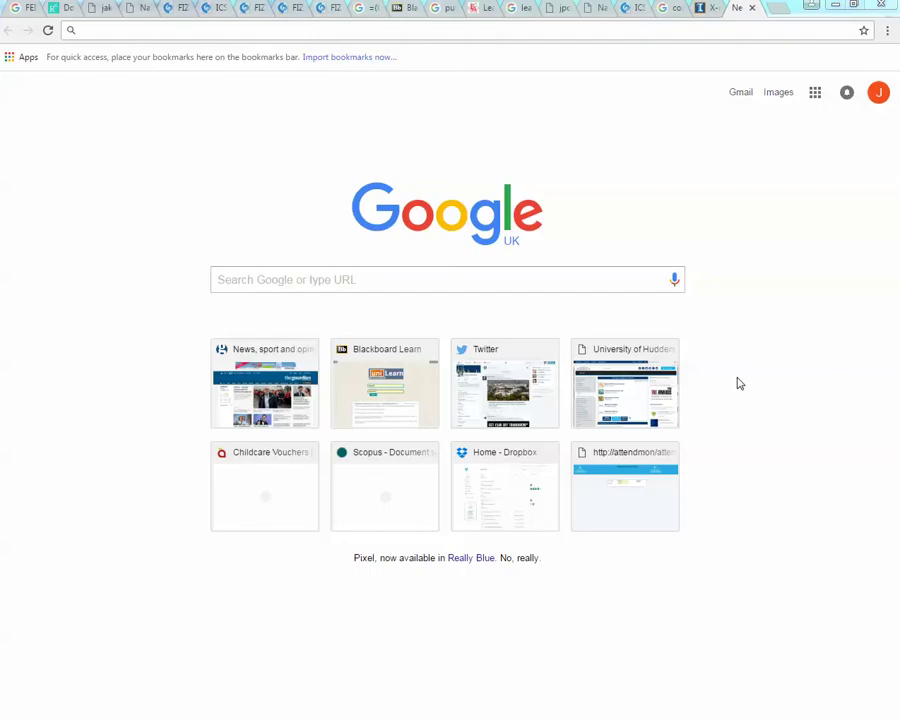
Search Google for "rsc crystal structure database" and open the ICSD database through the National Chemical Database Service site
{"action": "left_click", "coordinate": [102, 30]}
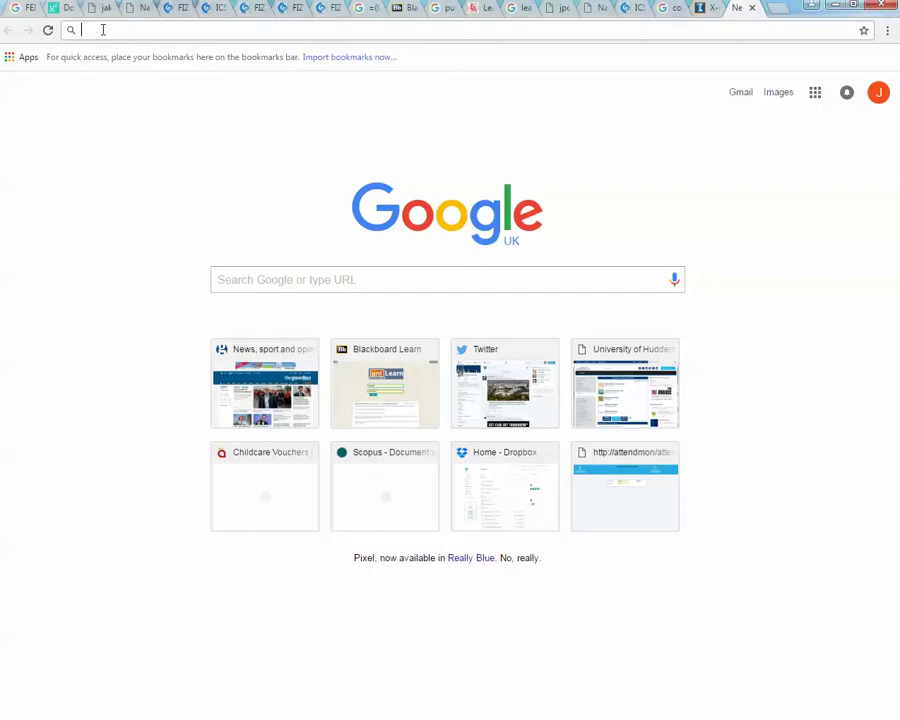
{"action": "type", "text": "rsc"}
{"action": "key", "text": "Delete"}
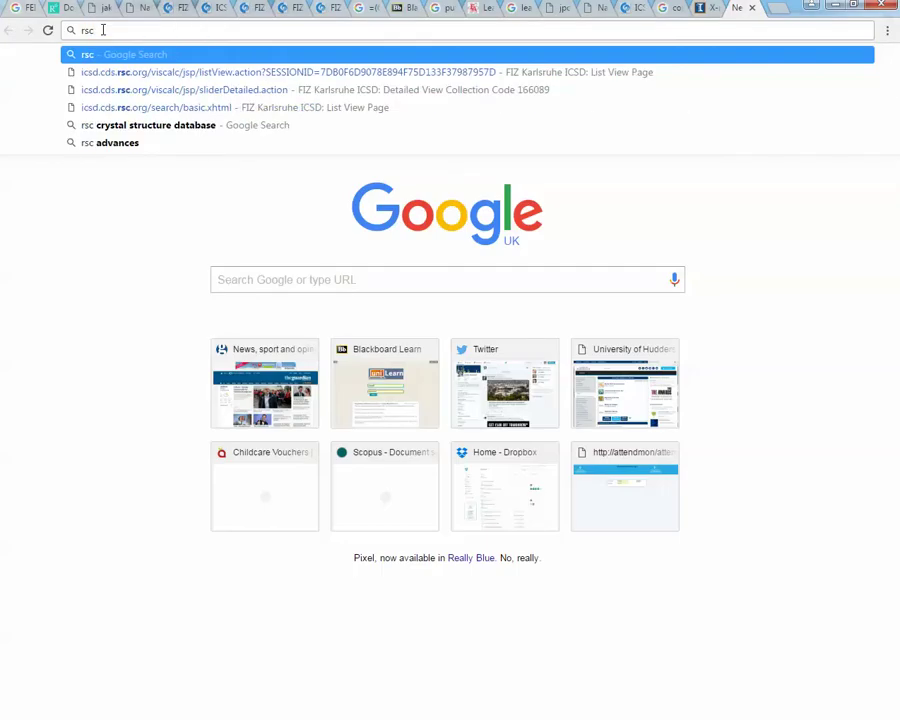
{"action": "left_click", "coordinate": [160, 126]}
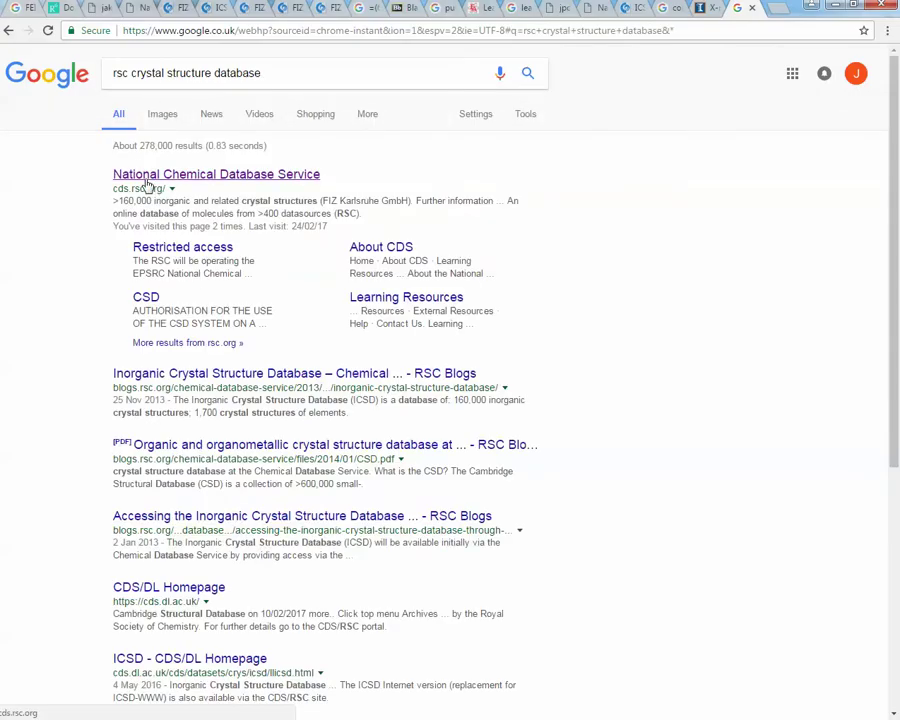
{"action": "left_click", "coordinate": [251, 180]}
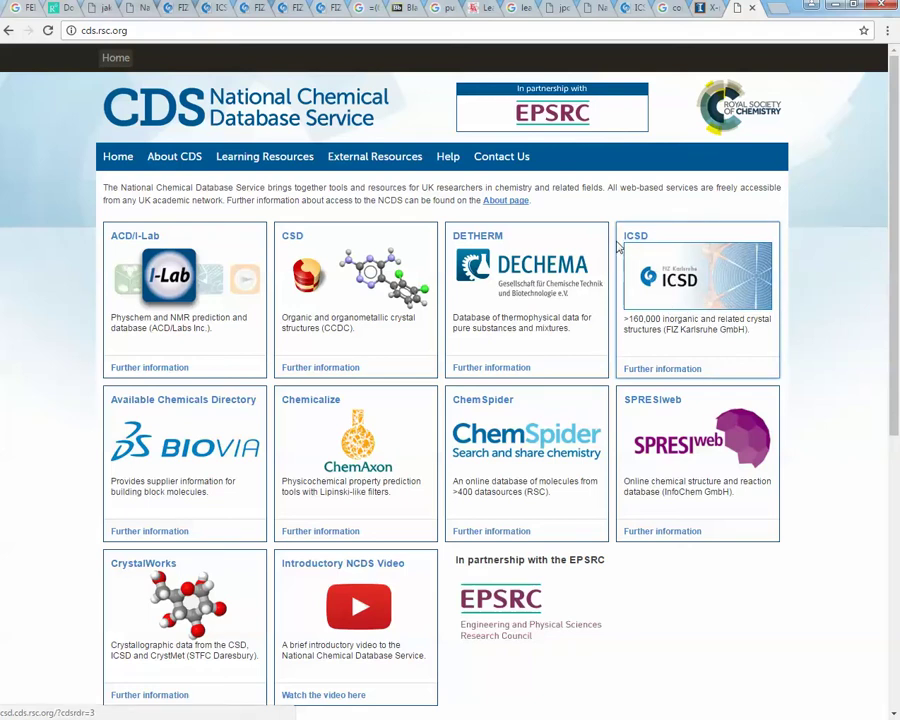
{"action": "left_click", "coordinate": [645, 300]}
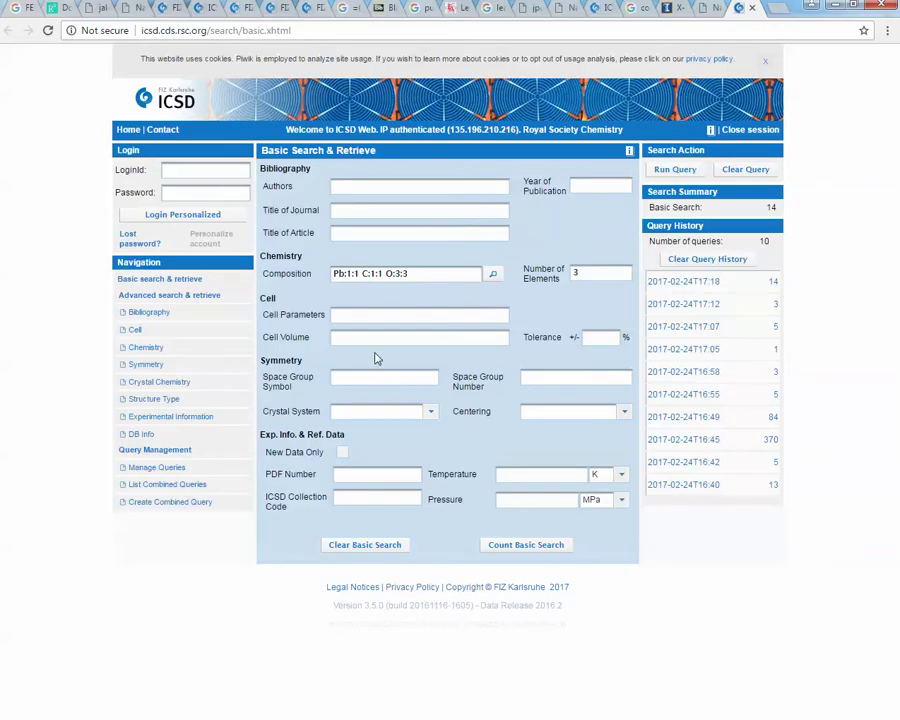
Clear the existing composition and number-of-elements entries from the basic search form
{"action": "triple_click", "coordinate": [409, 275]}
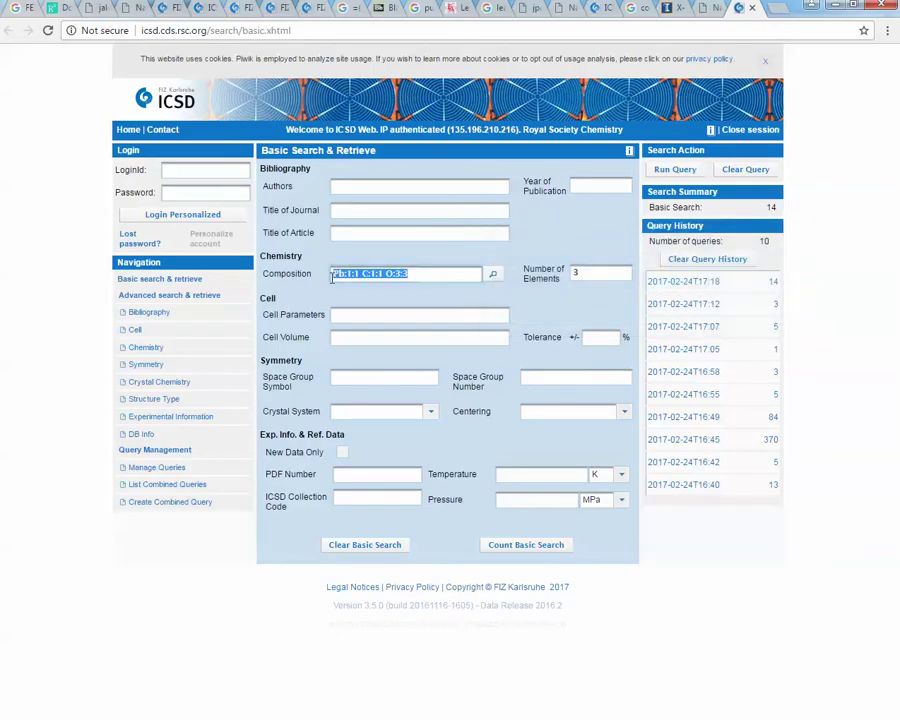
{"action": "key", "text": "BackSpace"}
{"action": "left_click", "coordinate": [608, 272]}
{"action": "key", "text": "BackSpace"}
Add the elements Pb, C and O to the composition query using the periodic table search
{"action": "scroll", "coordinate": [357, 275], "scroll_direction": "down", "scroll_amount": 1}
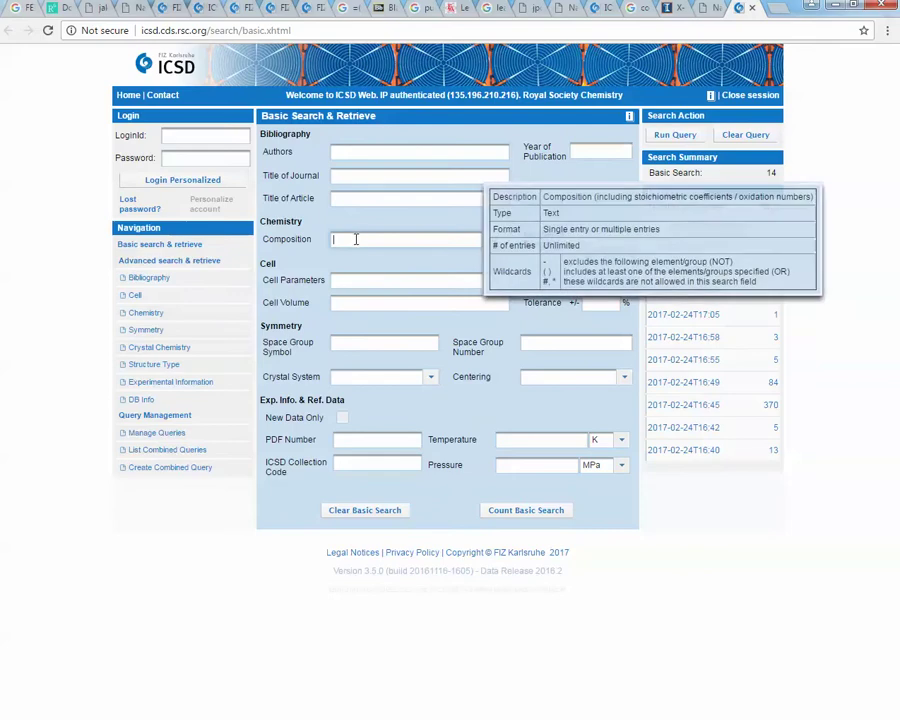
{"action": "left_click", "coordinate": [491, 239]}
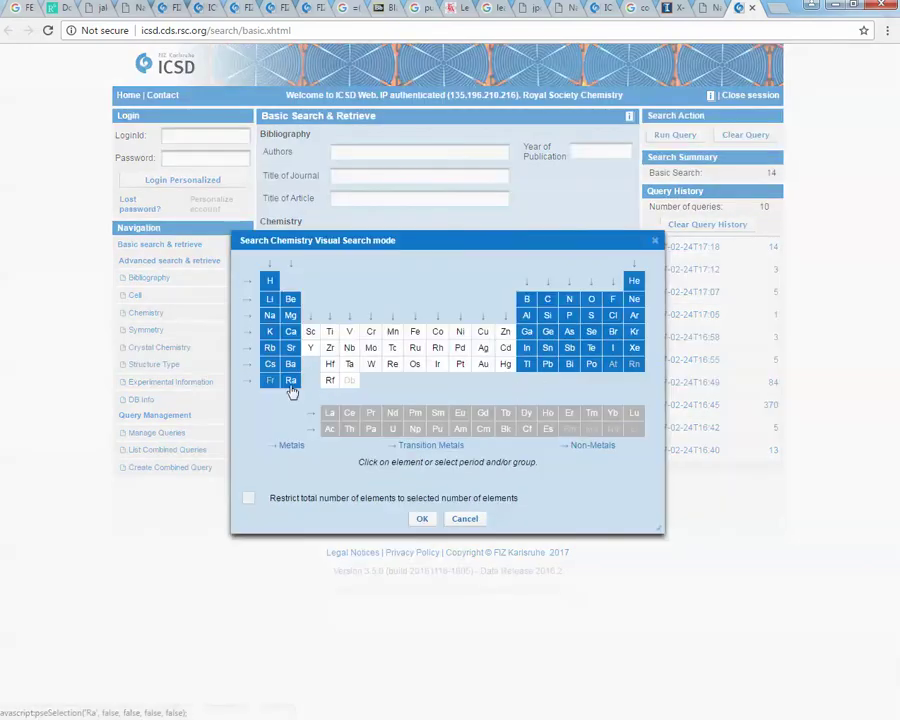
{"action": "left_click", "coordinate": [541, 367]}
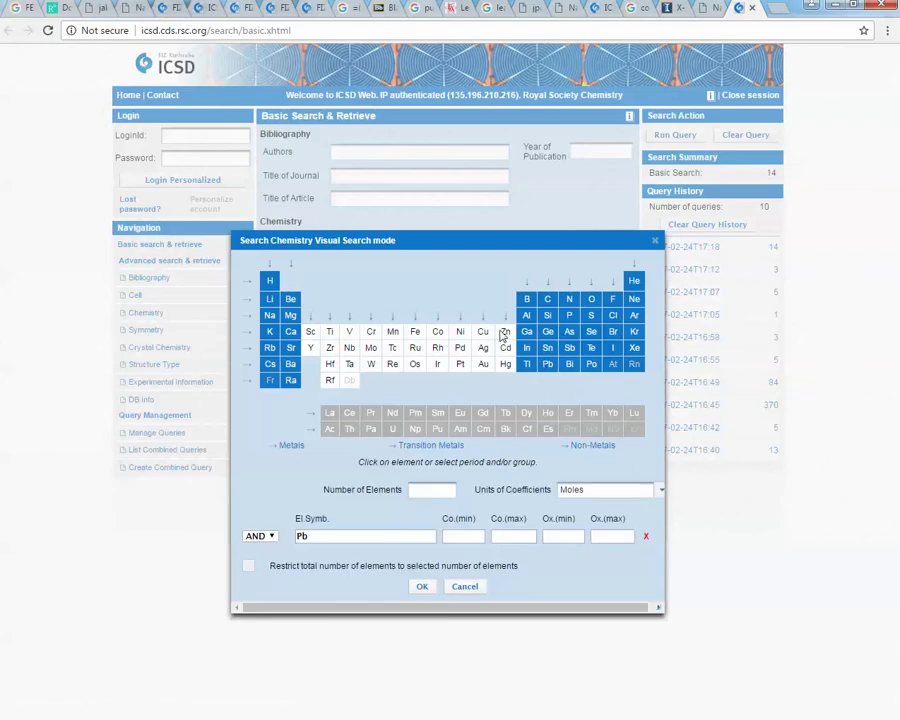
{"action": "left_click", "coordinate": [548, 301]}
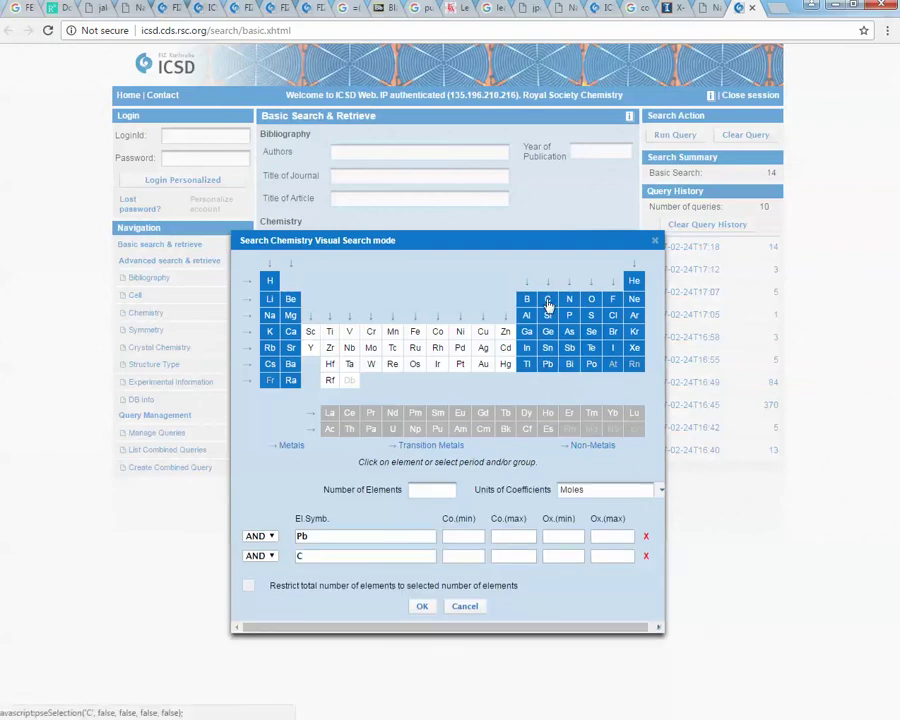
{"action": "left_click", "coordinate": [592, 301]}
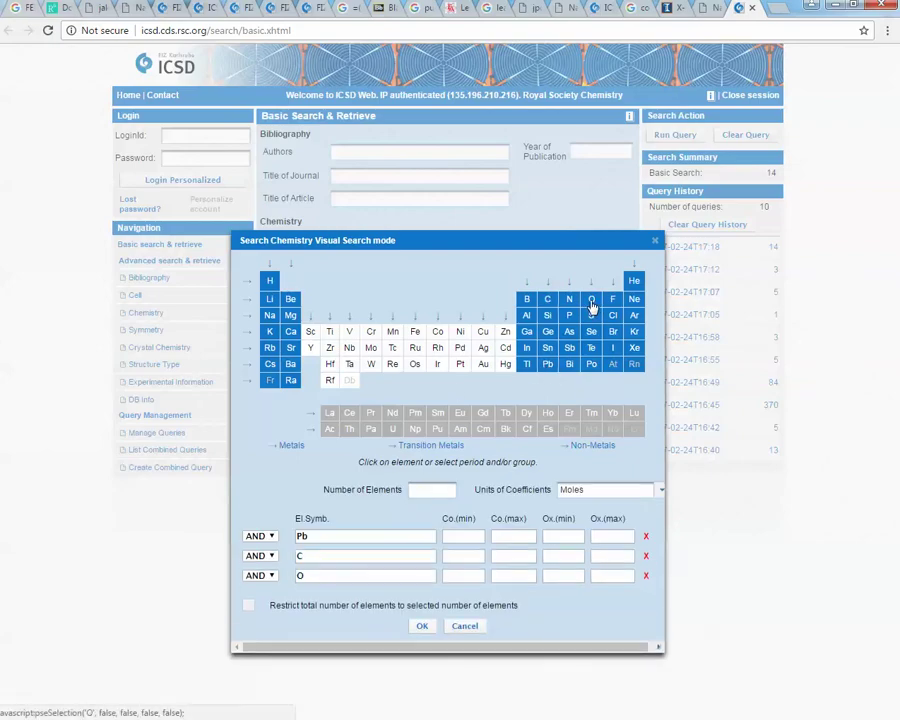
Set the minimum and maximum coefficients to 1 for Pb, 1 for C and 3 for O
{"action": "left_click", "coordinate": [469, 537]}
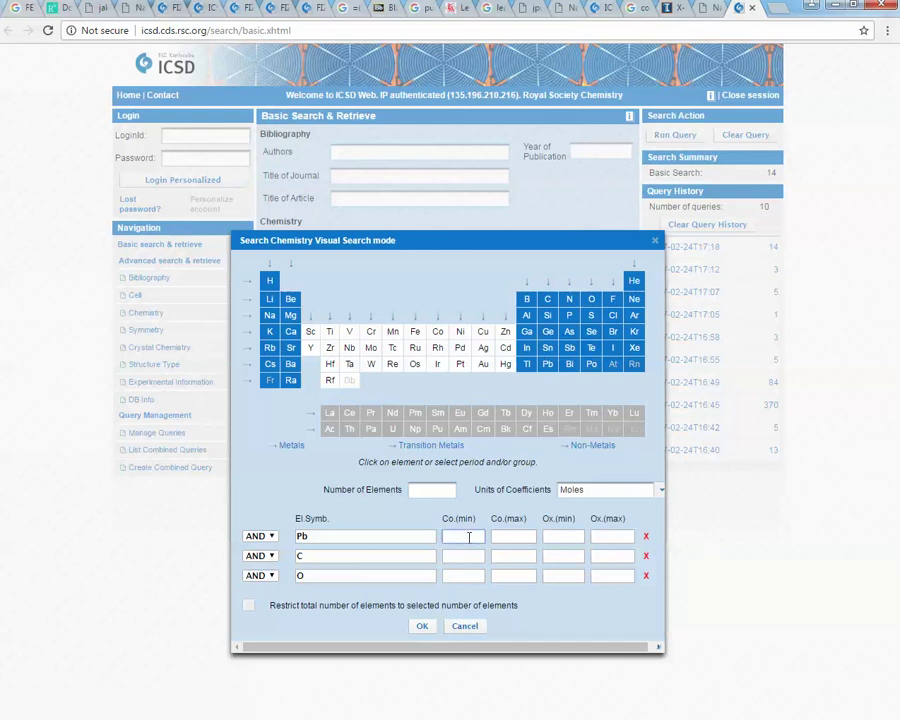
{"action": "left_click", "coordinate": [500, 540]}
{"action": "type", "text": "1"}
{"action": "left_click", "coordinate": [469, 556]}
{"action": "type", "text": "1"}
{"action": "left_click", "coordinate": [505, 556]}
{"action": "left_click", "coordinate": [455, 577]}
{"action": "type", "text": "3"}
{"action": "left_click", "coordinate": [520, 575]}
{"action": "type", "text": "3"}
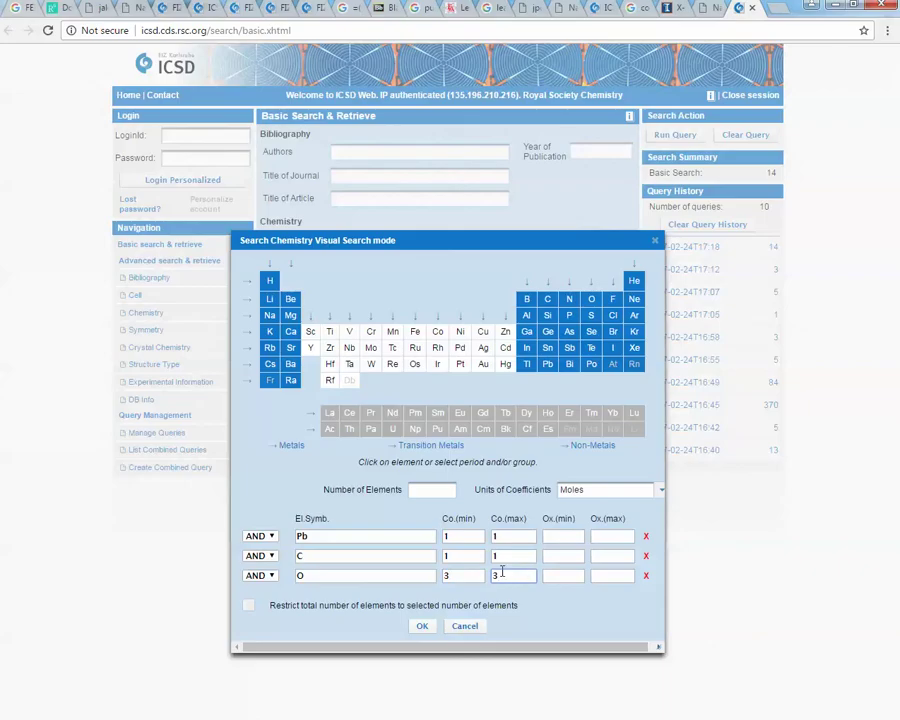
Set the number of elements to 3, accept the composition and run the query
{"action": "left_click", "coordinate": [434, 490]}
{"action": "type", "text": "3"}
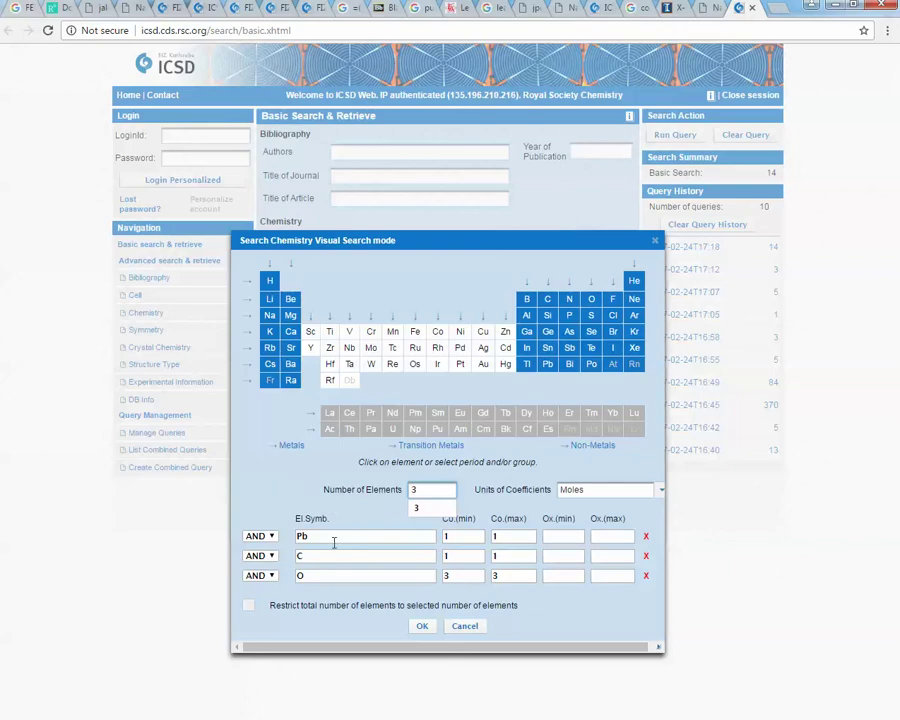
{"action": "left_click", "coordinate": [422, 627]}
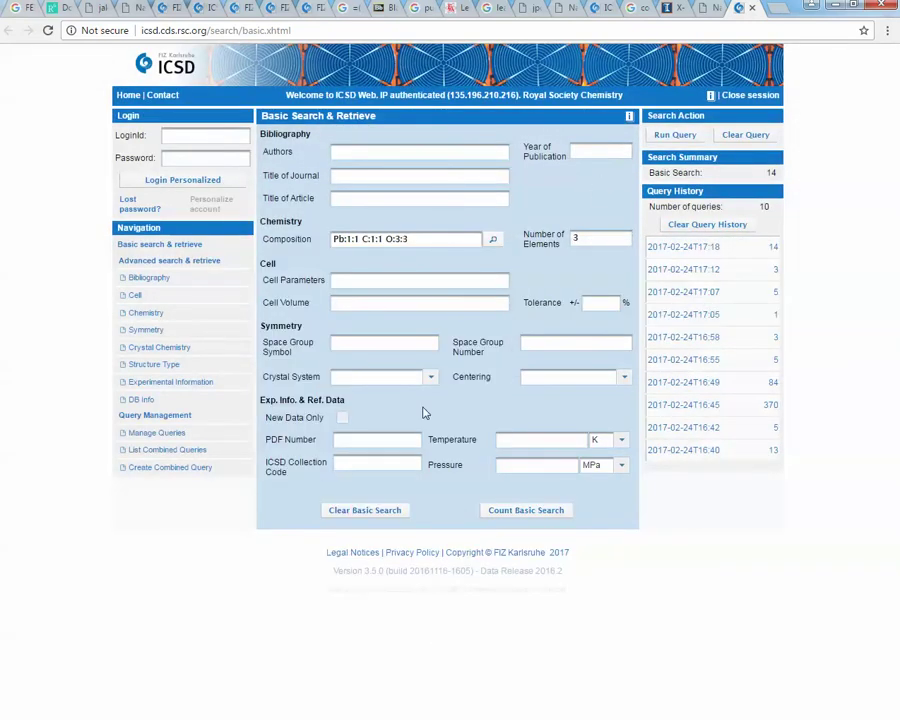
{"action": "left_click", "coordinate": [667, 140]}
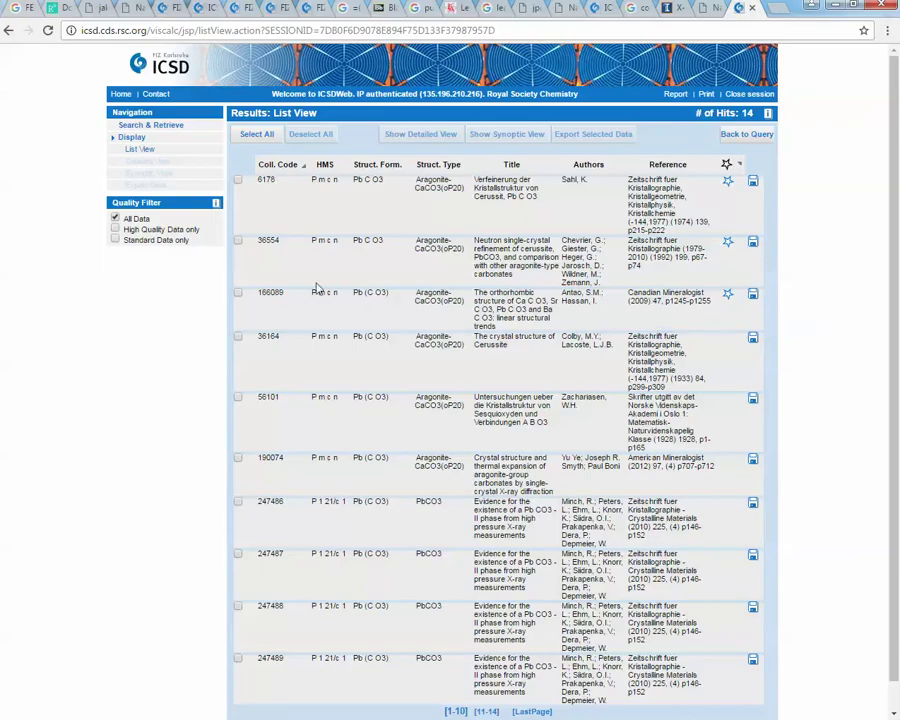
Open the detailed view of the Pb(CO3) entry with collection code 166089 and expand its visualization
{"action": "left_click", "coordinate": [238, 294]}
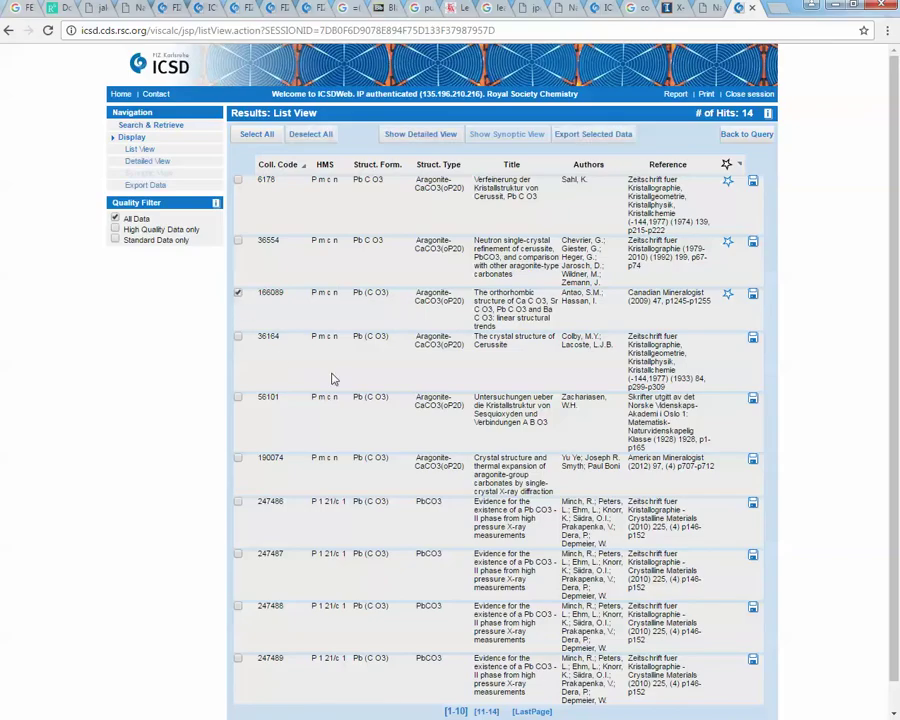
{"action": "left_click", "coordinate": [400, 141]}
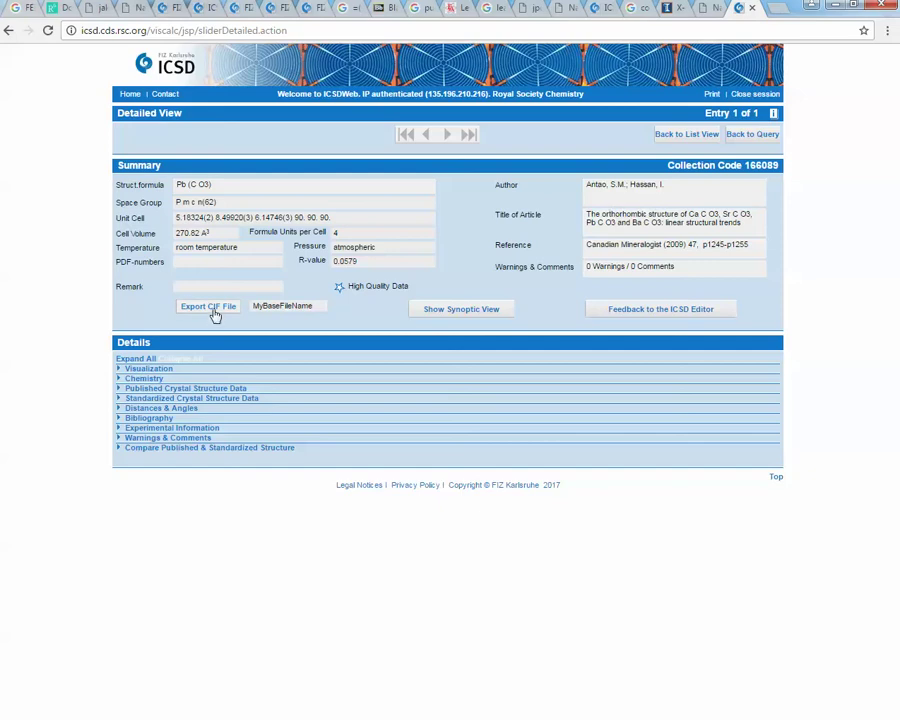
{"action": "left_click", "coordinate": [148, 369]}
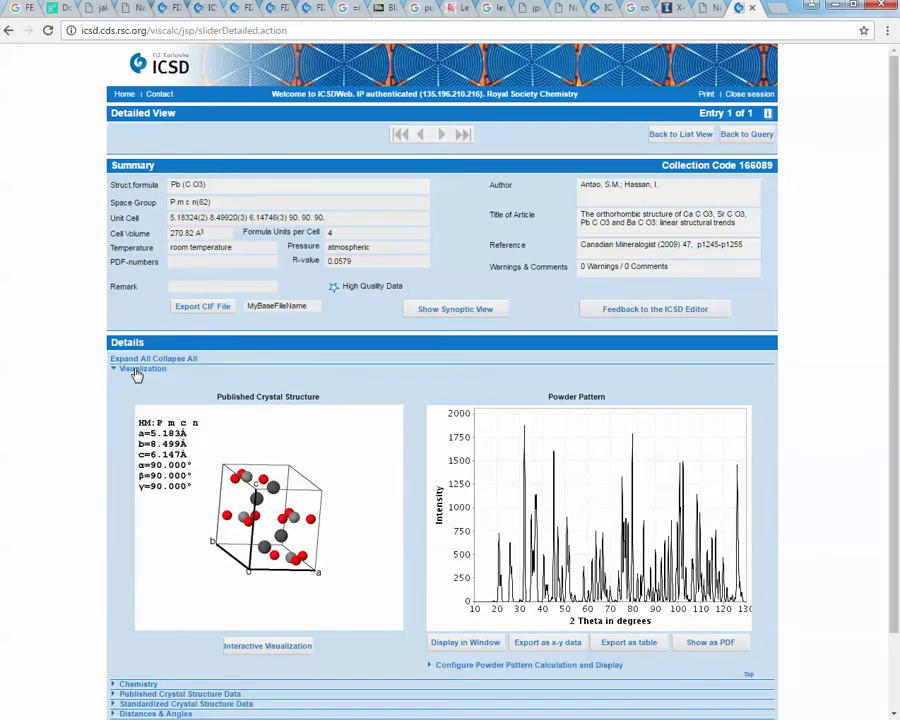
Configure the powder pattern calculation with radiation type X-Ray Diffractometer and wavelength CuA1
{"action": "scroll", "coordinate": [440, 450], "scroll_direction": "down", "scroll_amount": 2}
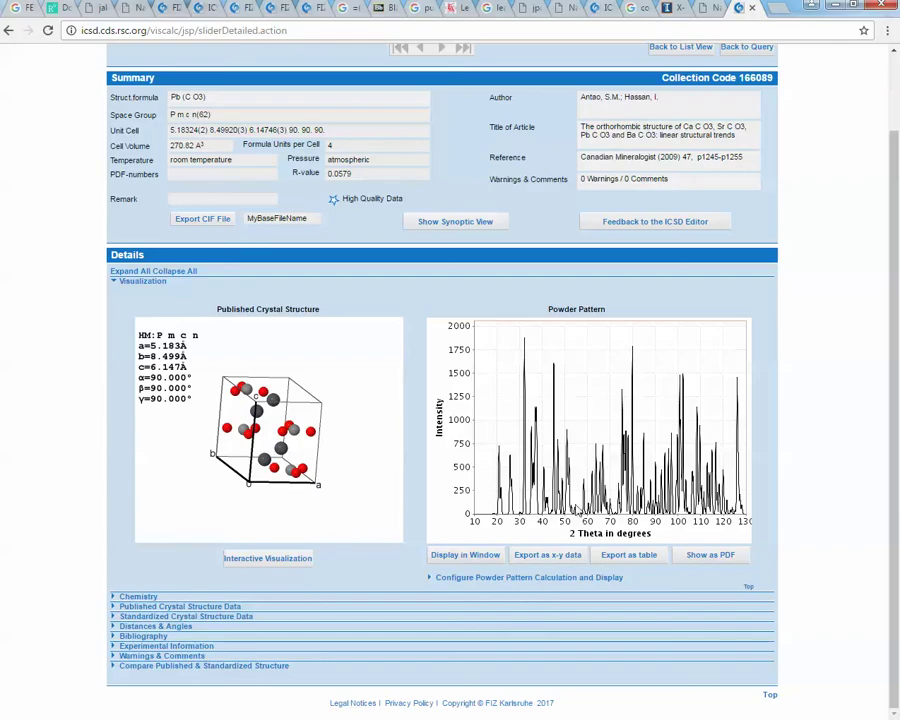
{"action": "left_click", "coordinate": [473, 586]}
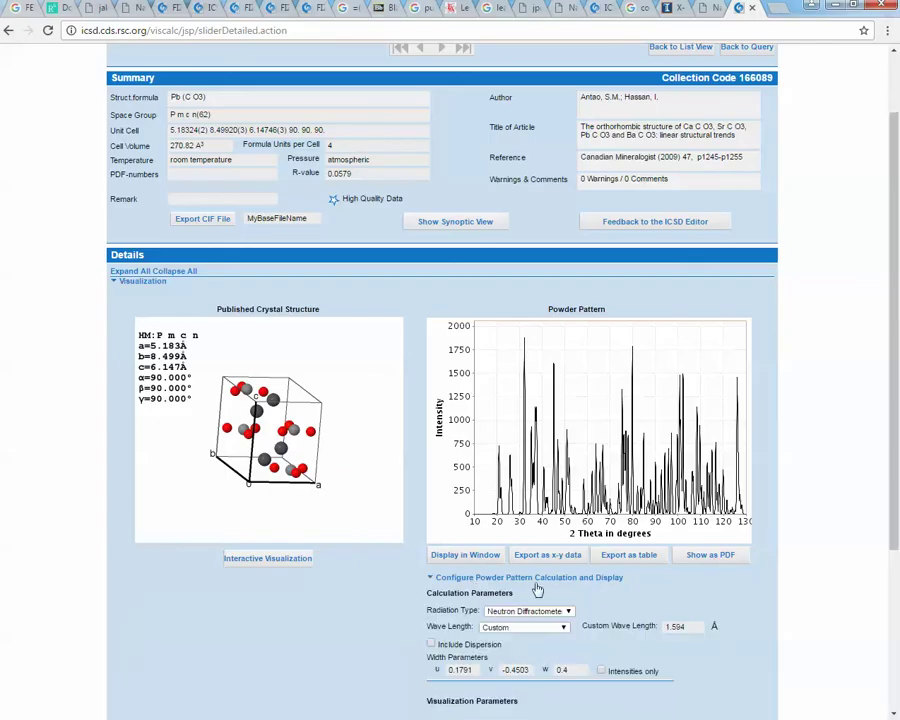
{"action": "scroll", "coordinate": [530, 588], "scroll_direction": "down", "scroll_amount": 2}
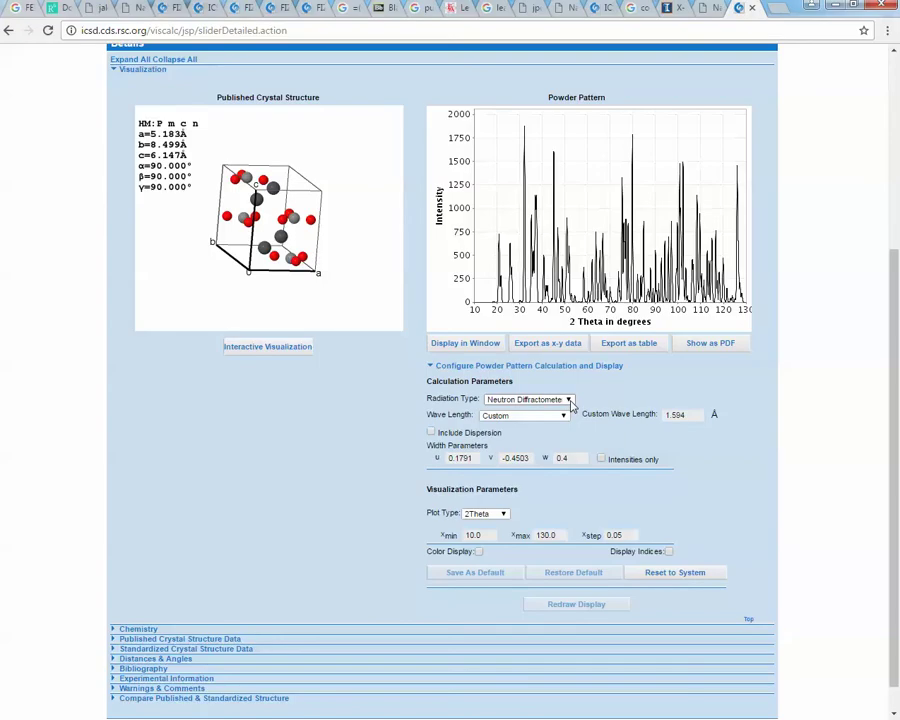
{"action": "left_click", "coordinate": [570, 400]}
{"action": "left_click", "coordinate": [551, 416]}
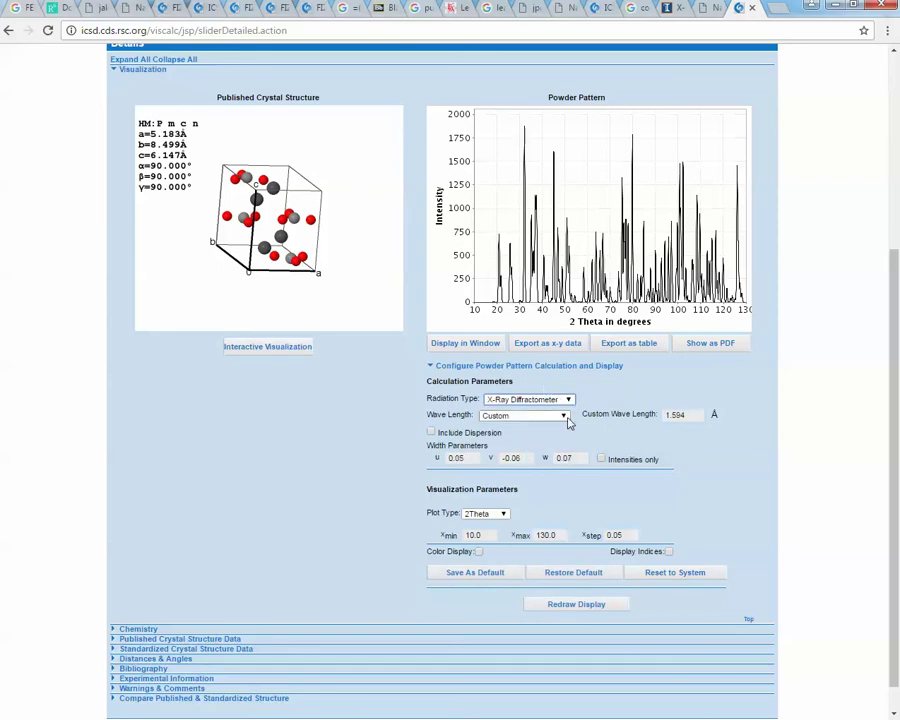
{"action": "left_click", "coordinate": [564, 416]}
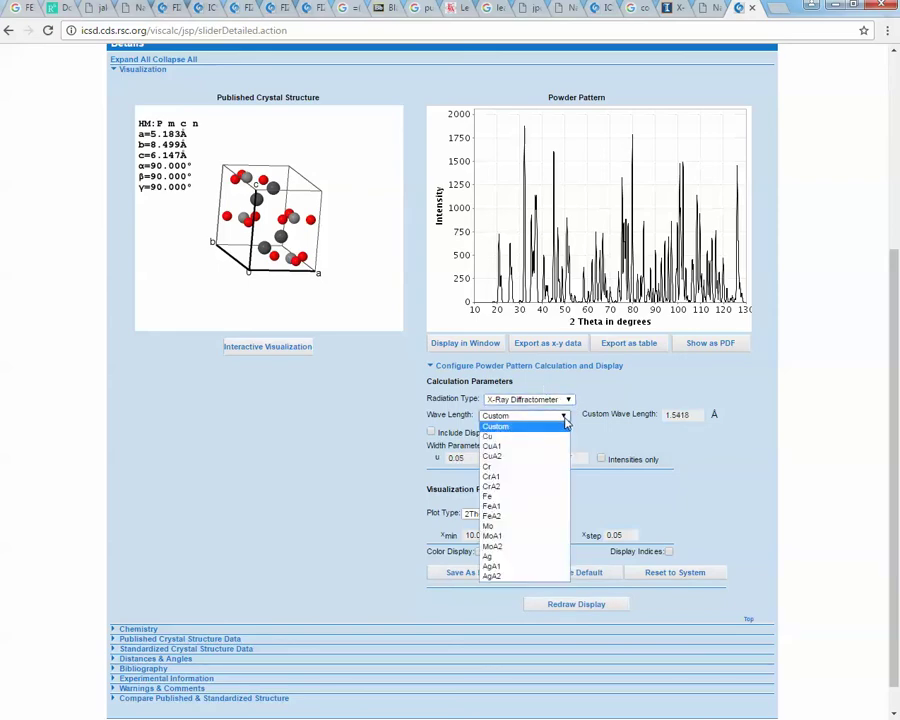
{"action": "left_click", "coordinate": [514, 446]}
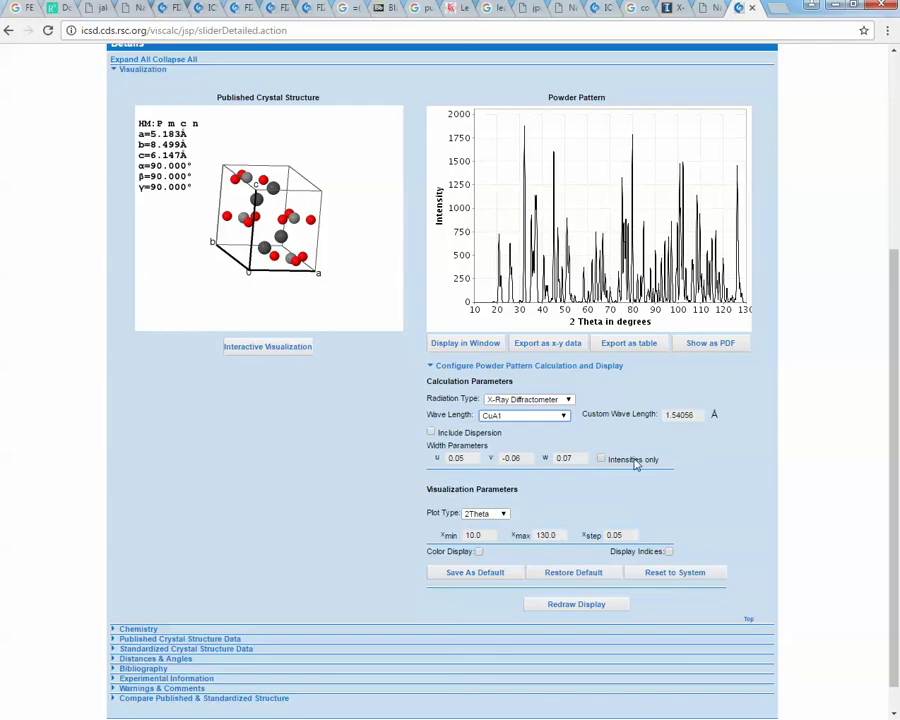
Set the powder pattern's maximum x value to 100 and redraw the plot
{"action": "left_click_drag", "start_coordinate": [558, 535], "coordinate": [517, 535]}
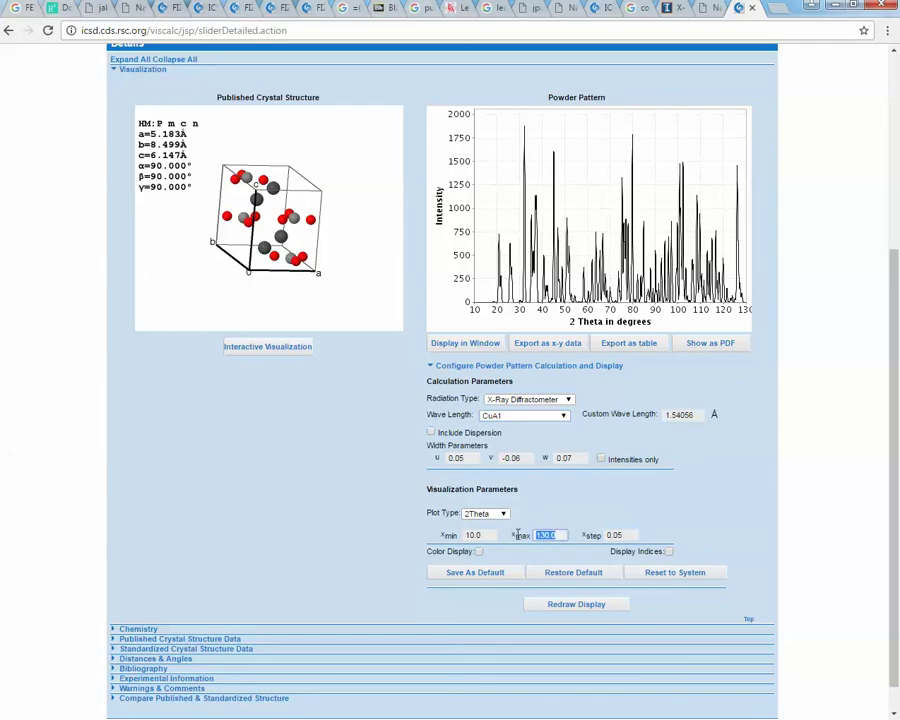
{"action": "type", "text": "10"}
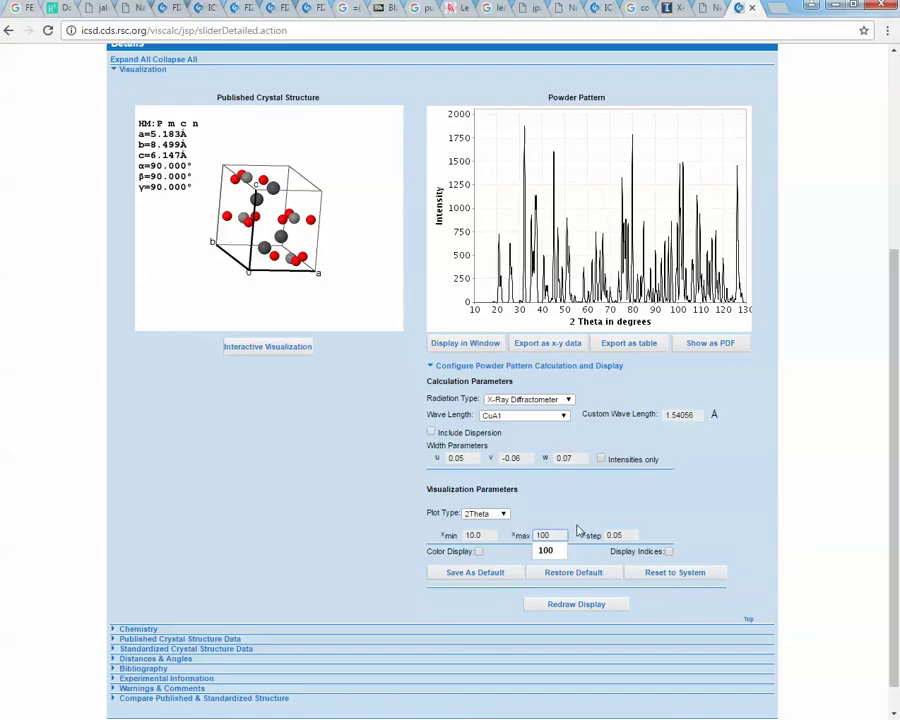
{"action": "left_click", "coordinate": [693, 492]}
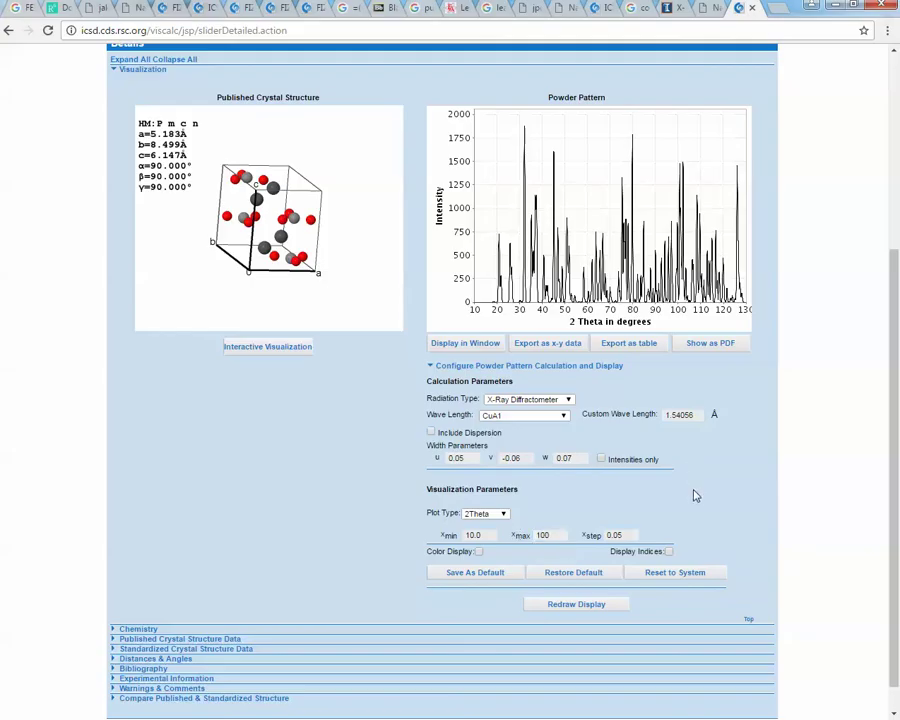
{"action": "left_click", "coordinate": [590, 612]}
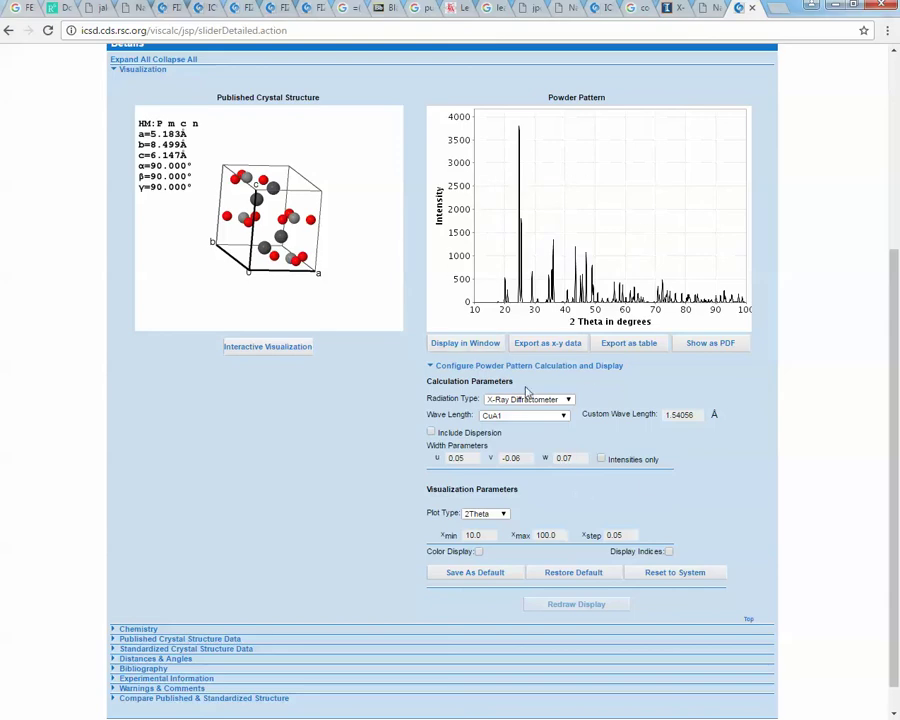
Export the powder pattern as x-y data, look over the downloaded CSV file in Excel, and close it
{"action": "left_click", "coordinate": [544, 346]}
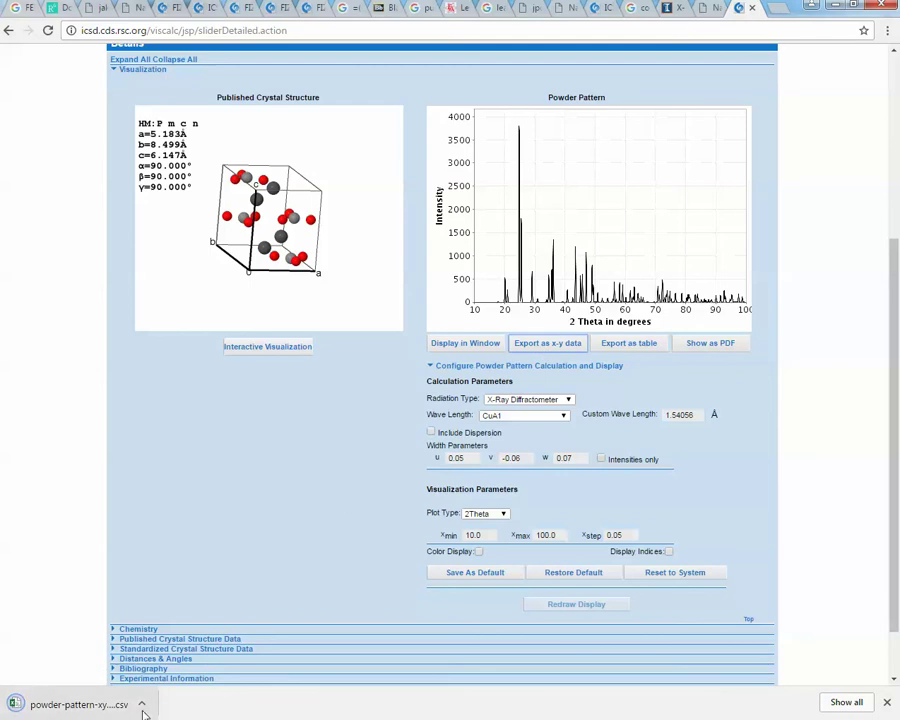
{"action": "left_click", "coordinate": [73, 705]}
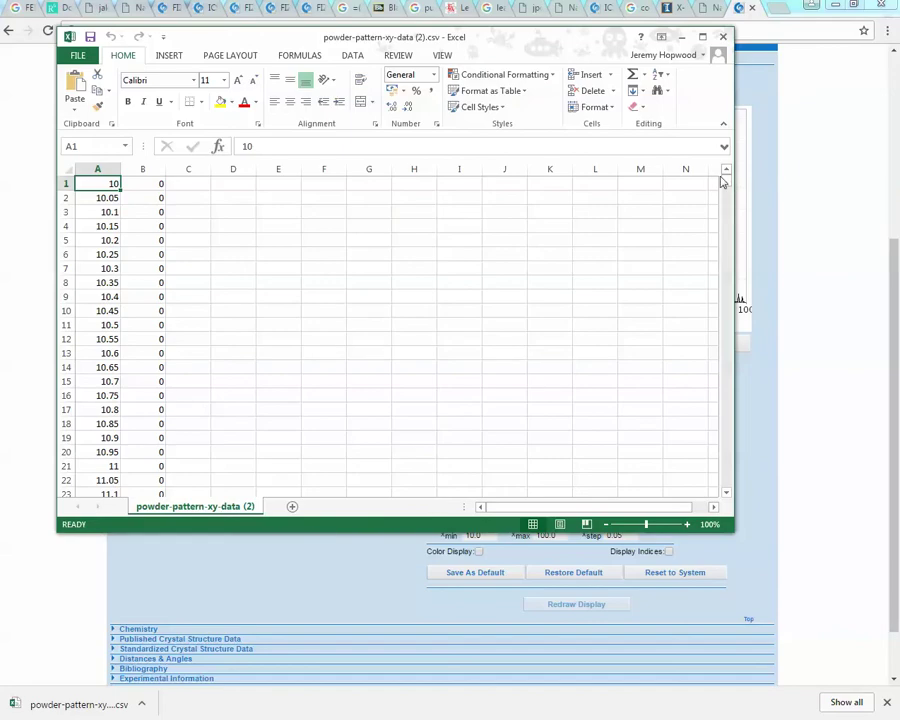
{"action": "mouse_move", "coordinate": [727, 183]}
{"action": "left_mouse_down"}
{"action": "mouse_move", "coordinate": [725, 340]}
{"action": "mouse_move", "coordinate": [713, 376]}
{"action": "mouse_move", "coordinate": [722, 490]}
{"action": "mouse_move", "coordinate": [736, 250]}
{"action": "mouse_move", "coordinate": [725, 176]}
{"action": "left_mouse_up"}
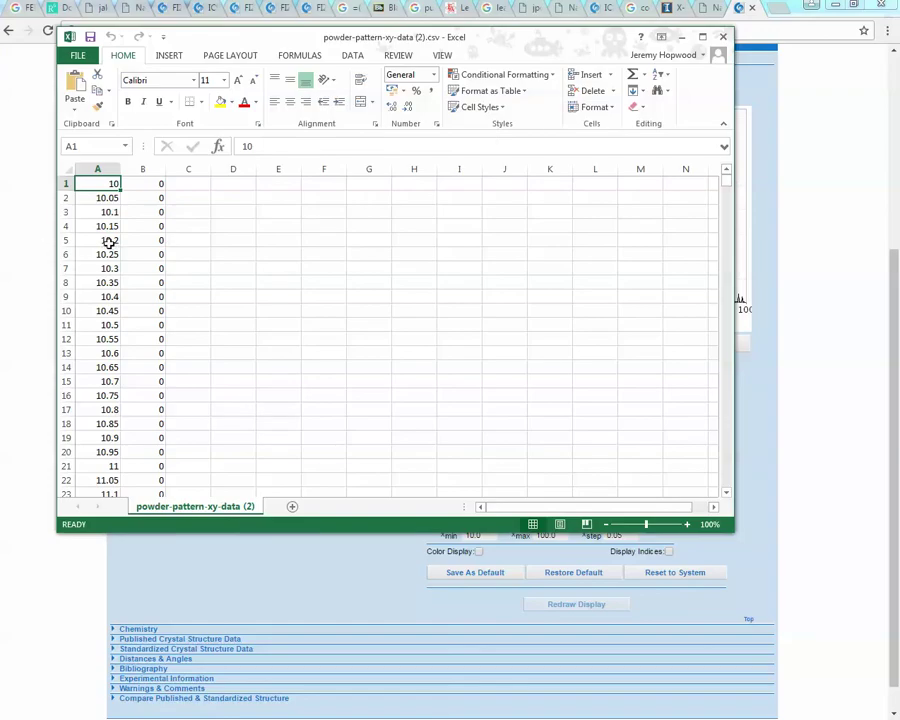
{"action": "left_click", "coordinate": [727, 40]}
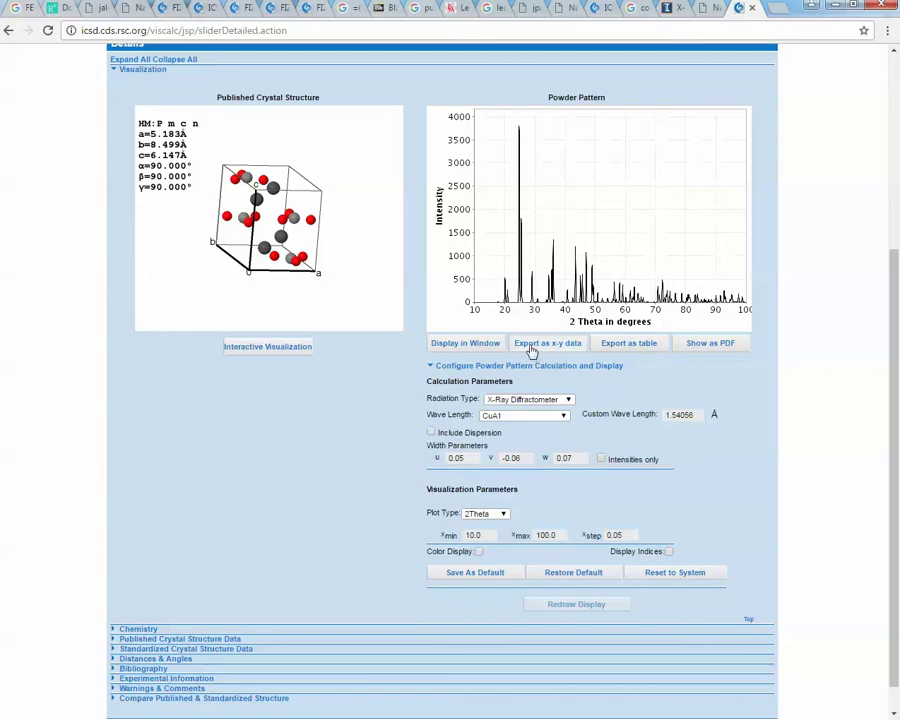
Export the powder pattern as a table and open the downloaded text file in Notepad
{"action": "left_click", "coordinate": [620, 346]}
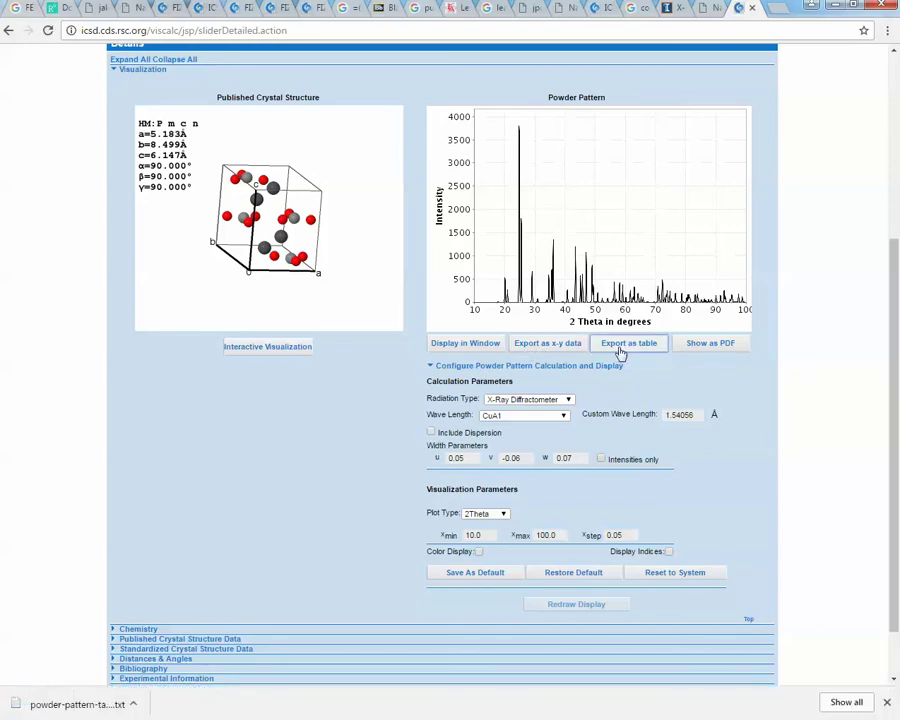
{"action": "left_click", "coordinate": [70, 705]}
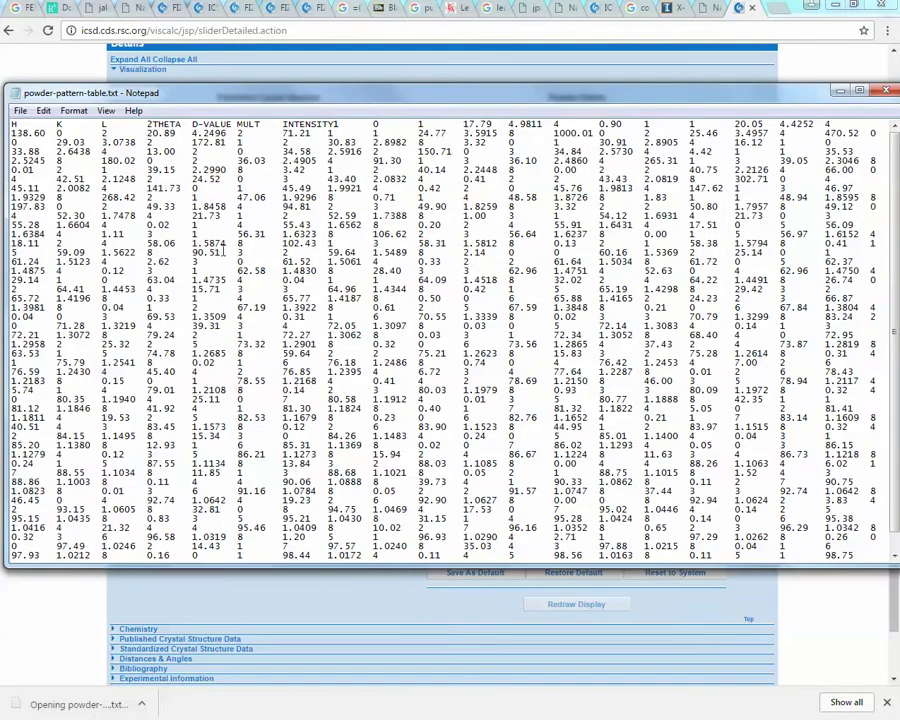
Close the Notepad table, collapsing the powder pattern configuration and expanding the published crystal structure data on the ICSD page
{"action": "left_click_drag", "start_coordinate": [369, 95], "coordinate": [250, 78]}
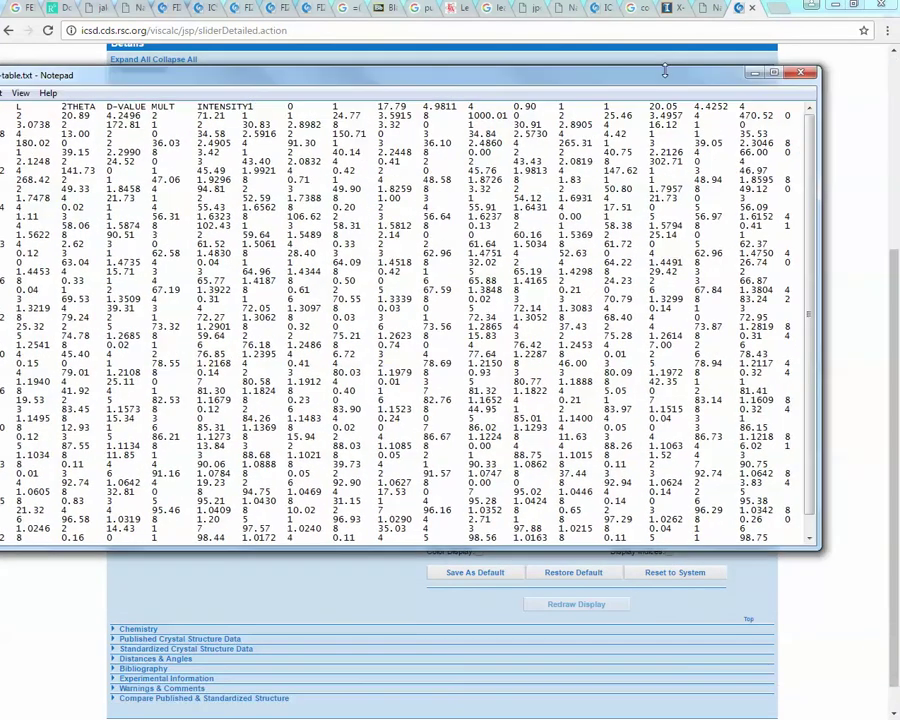
{"action": "left_click", "coordinate": [799, 74]}
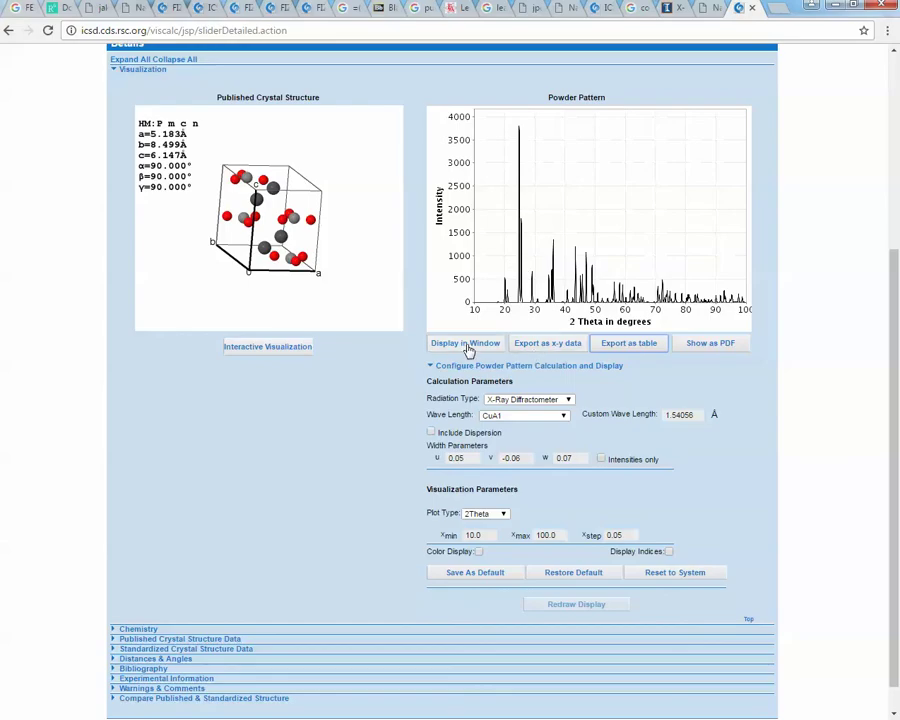
{"action": "left_click", "coordinate": [538, 367]}
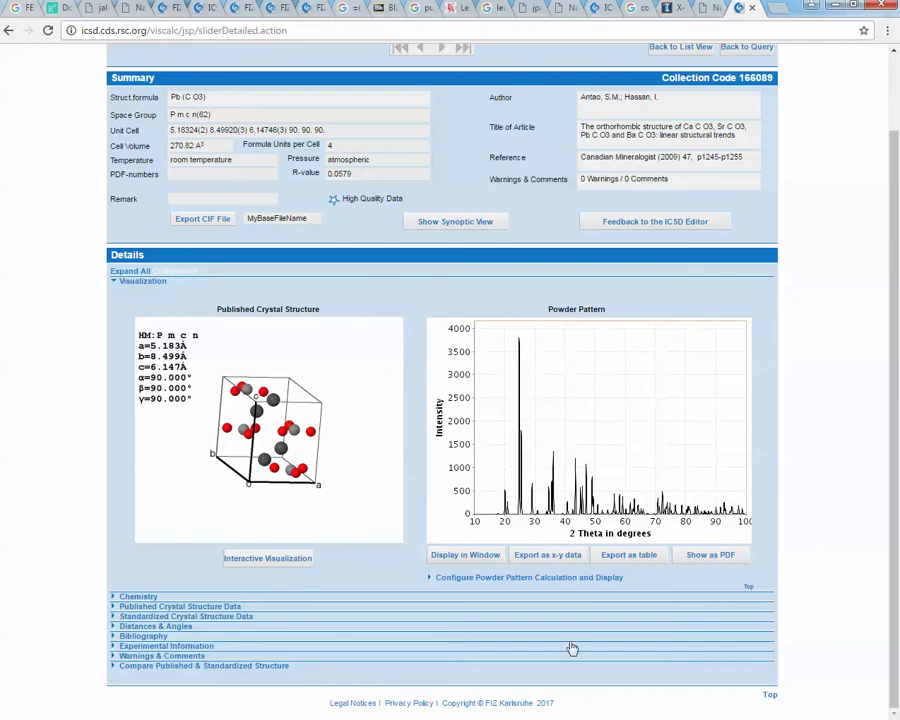
{"action": "left_click", "coordinate": [164, 607]}
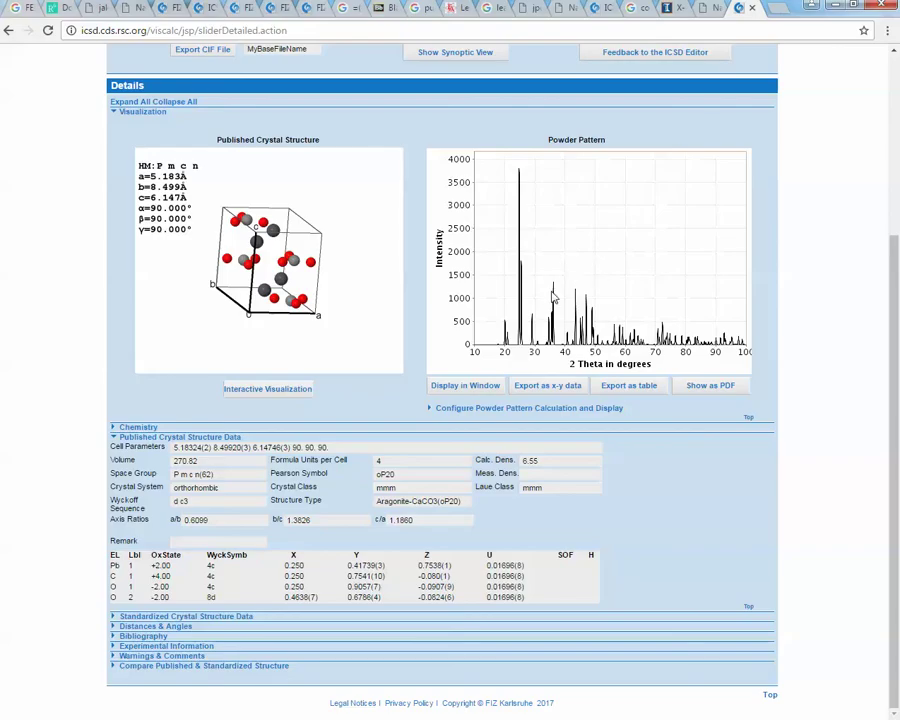
Export the powder pattern as a table again, look over the downloaded text file in Notepad, and close it
{"action": "left_click", "coordinate": [623, 387]}
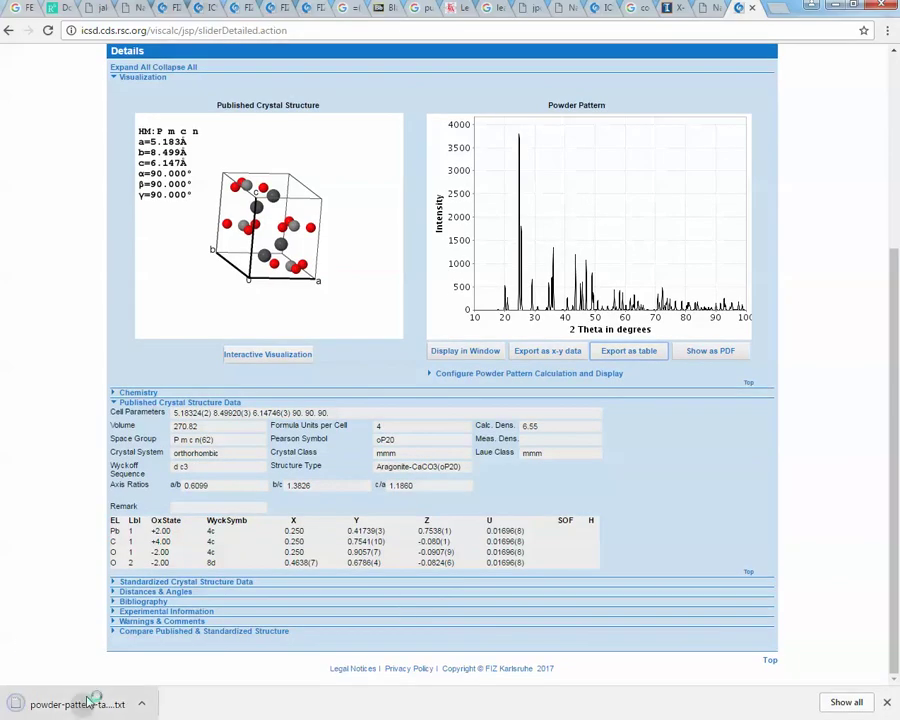
{"action": "left_click", "coordinate": [116, 703]}
{"action": "left_click_drag", "start_coordinate": [192, 82], "coordinate": [288, 110]}
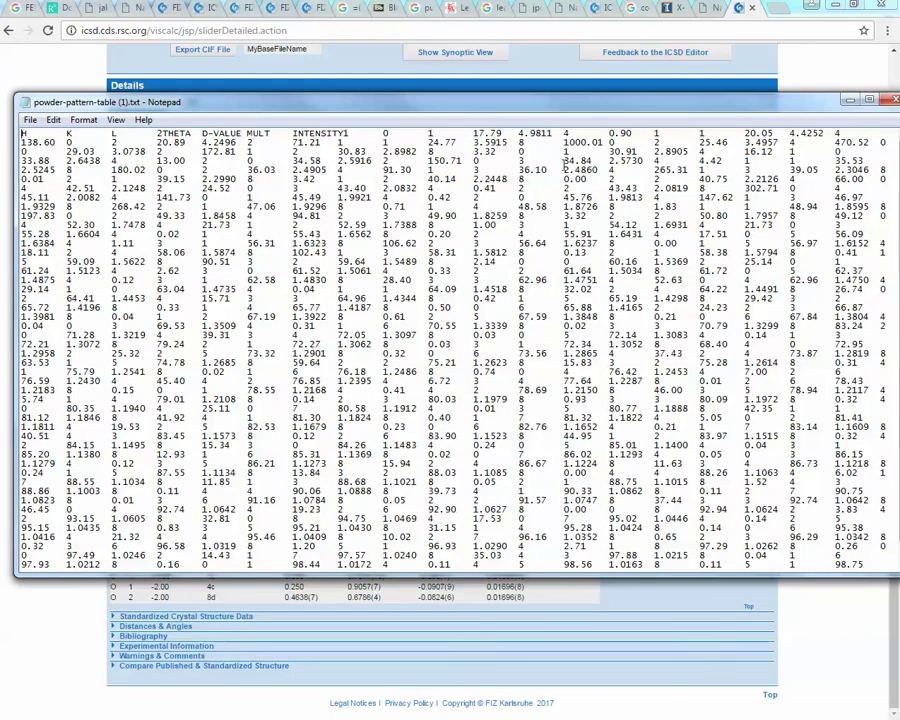
{"action": "left_click_drag", "start_coordinate": [659, 110], "coordinate": [687, 103]}
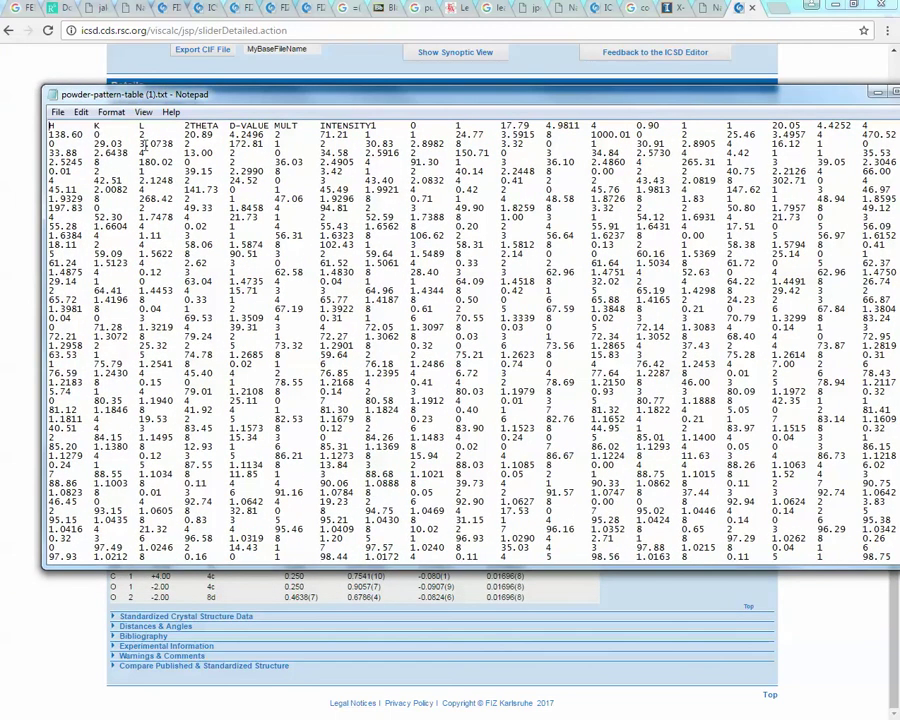
{"action": "mouse_move", "coordinate": [363, 104]}
{"action": "left_mouse_down"}
{"action": "mouse_move", "coordinate": [163, 147]}
{"action": "mouse_move", "coordinate": [271, 87]}
{"action": "mouse_move", "coordinate": [359, 98]}
{"action": "left_mouse_up"}
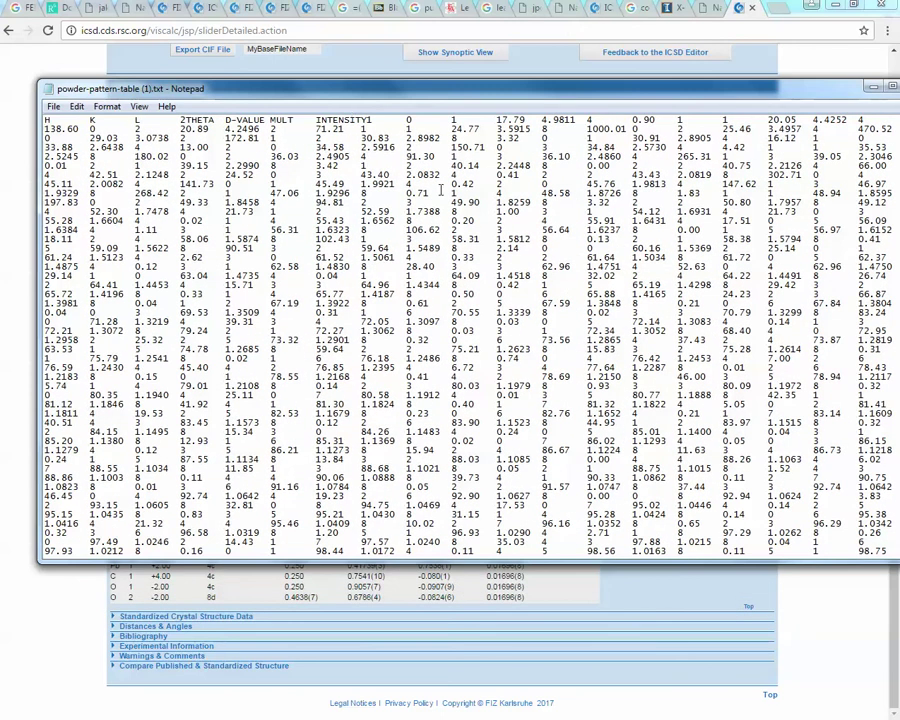
{"action": "left_click_drag", "start_coordinate": [493, 103], "coordinate": [276, 45]}
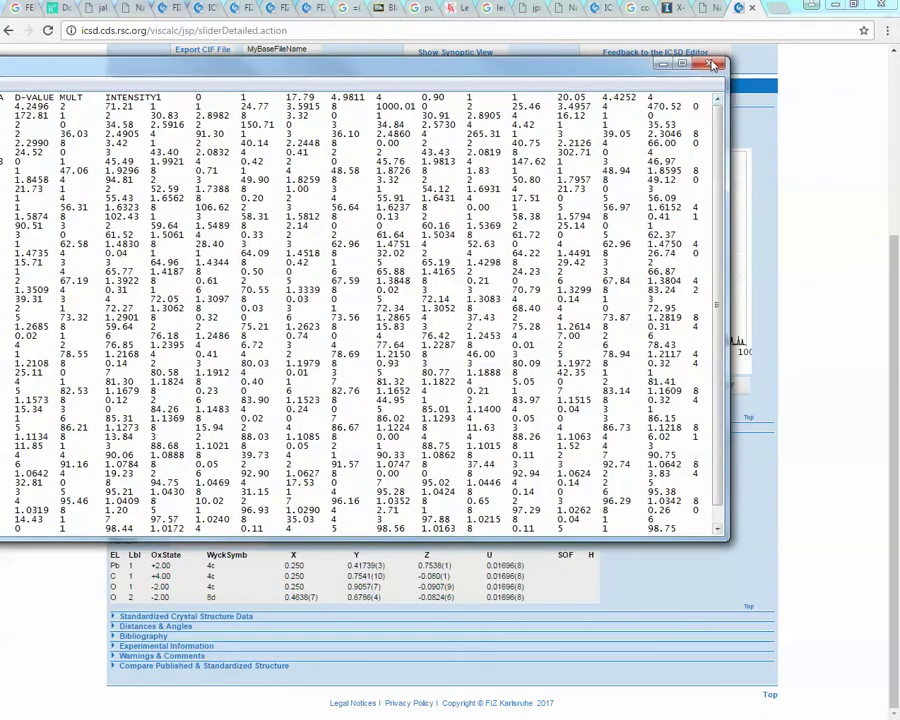
{"action": "left_click", "coordinate": [736, 340]}
Export the powder pattern as x-y data and as a table, view the downloaded table in WordPad, and return to the browser
{"action": "left_click", "coordinate": [547, 385]}
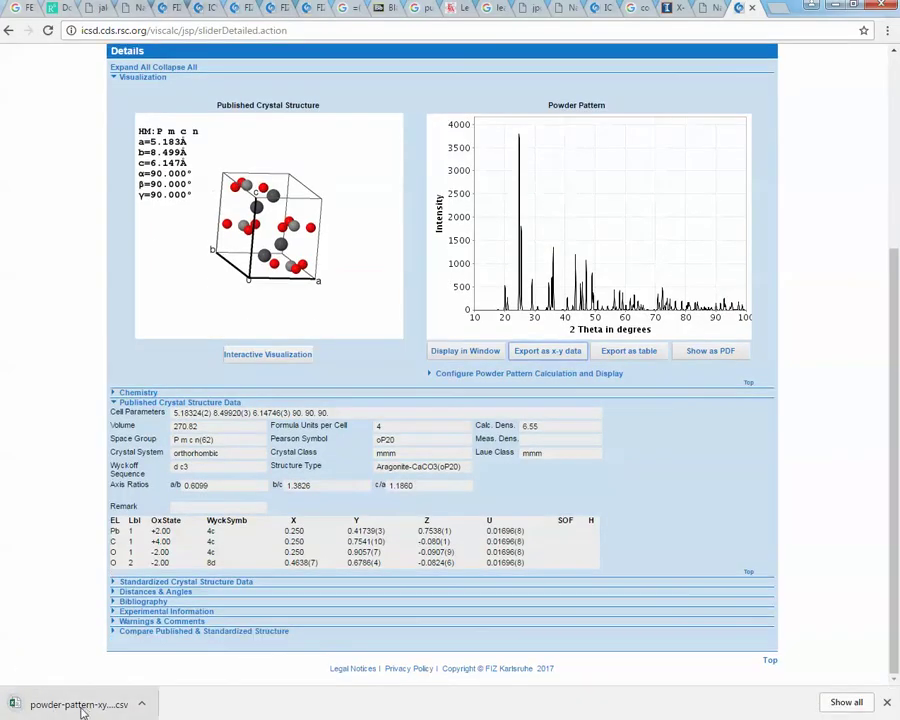
{"action": "left_click", "coordinate": [626, 353]}
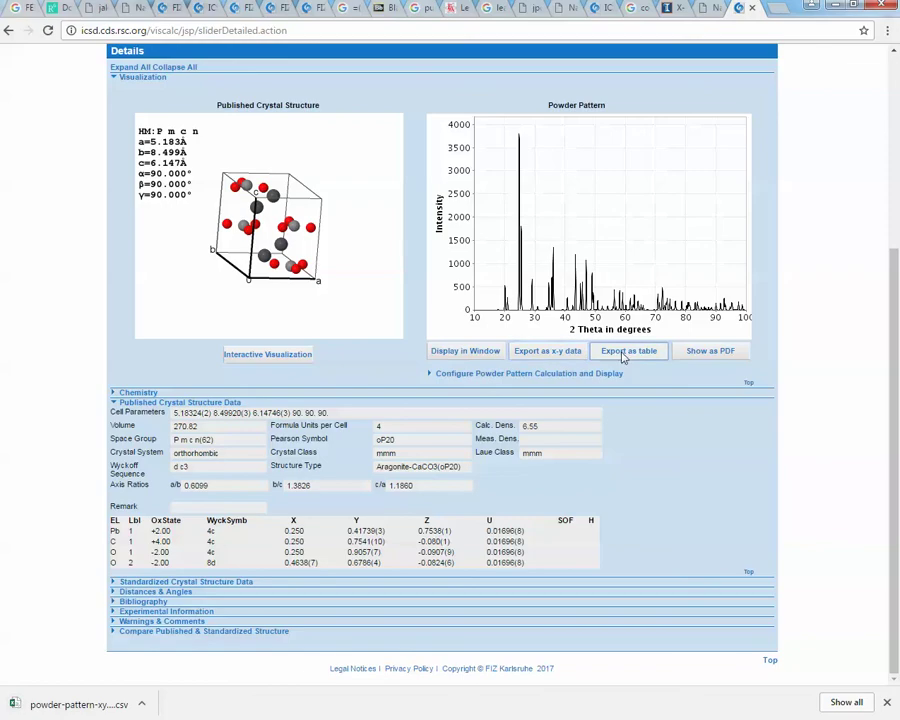
{"action": "right_click", "coordinate": [76, 704]}
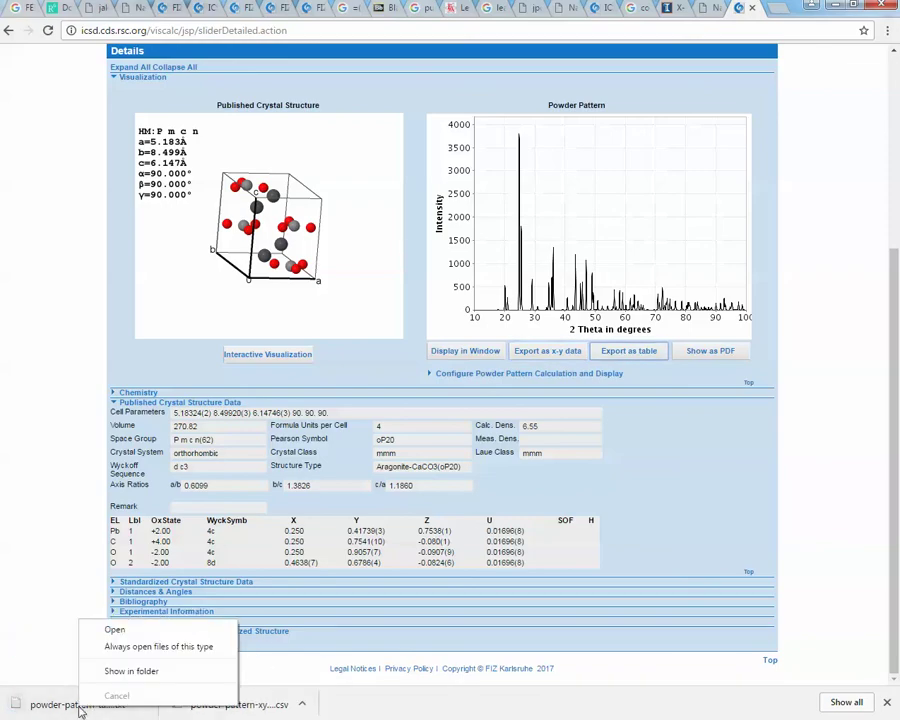
{"action": "left_click", "coordinate": [124, 674]}
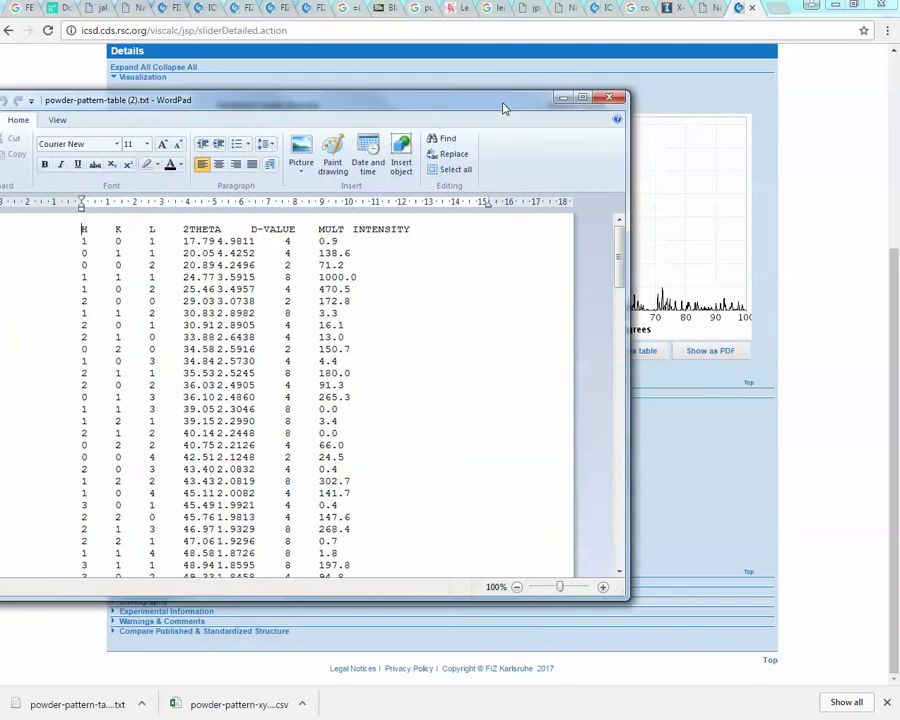
{"action": "left_click_drag", "start_coordinate": [500, 102], "coordinate": [629, 84]}
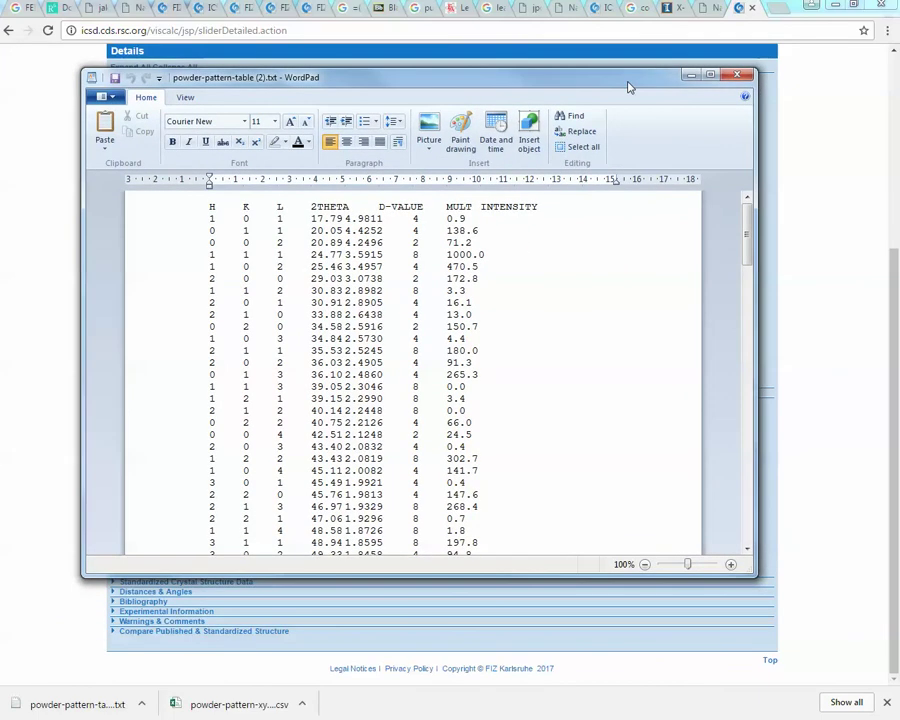
{"action": "left_click_drag", "start_coordinate": [629, 87], "coordinate": [578, 100]}
{"action": "key", "text": "alt+Tab"}
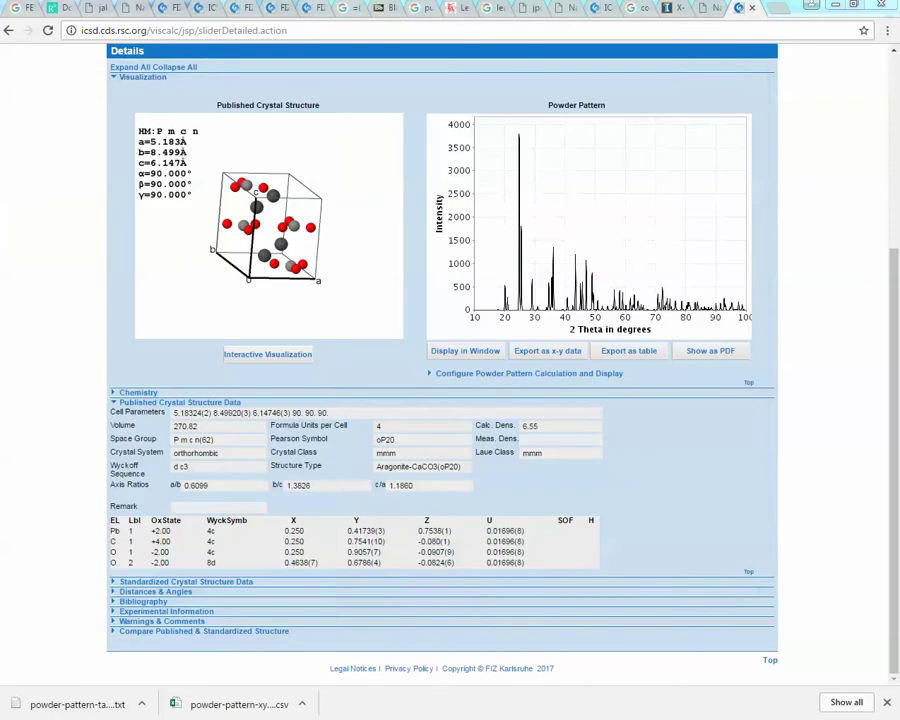
Export the powder pattern as a table once more and open powder-pattern-table (3).txt from its download folder in WordPad
{"action": "left_click", "coordinate": [623, 356]}
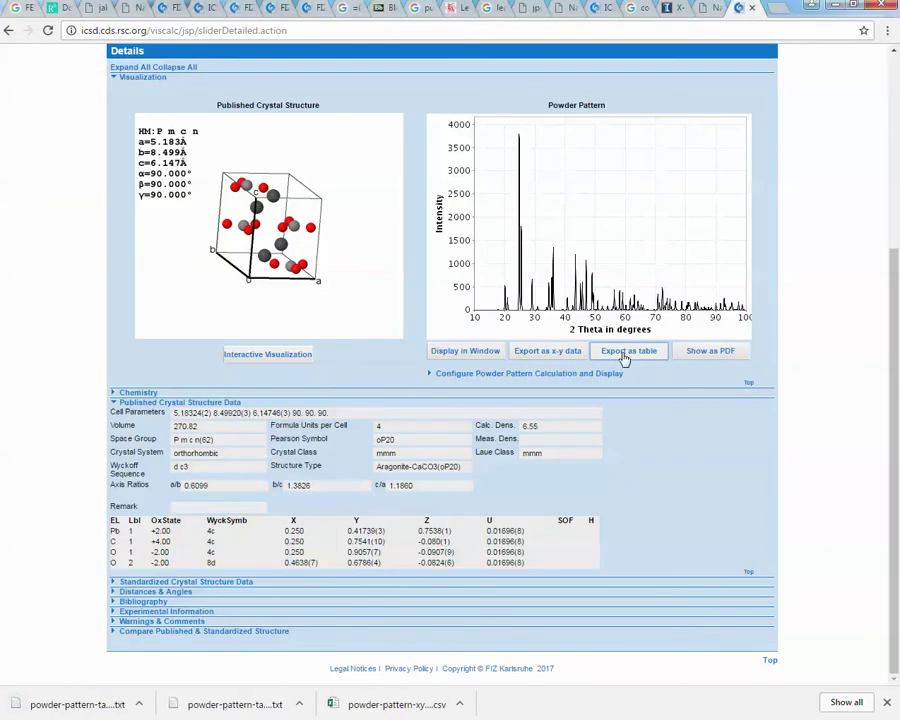
{"action": "right_click", "coordinate": [65, 708]}
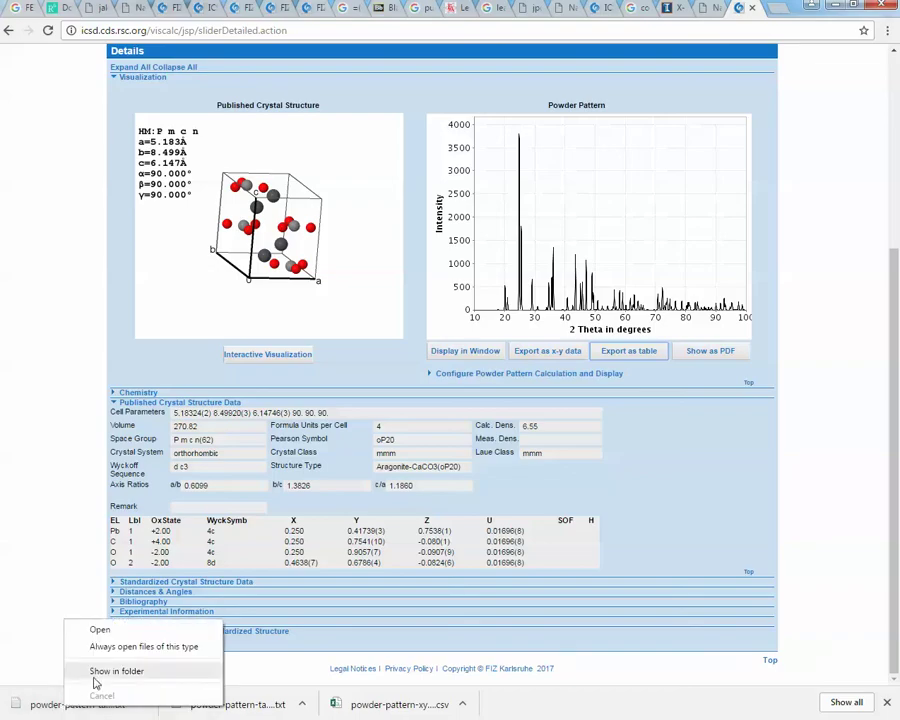
{"action": "left_click", "coordinate": [97, 676]}
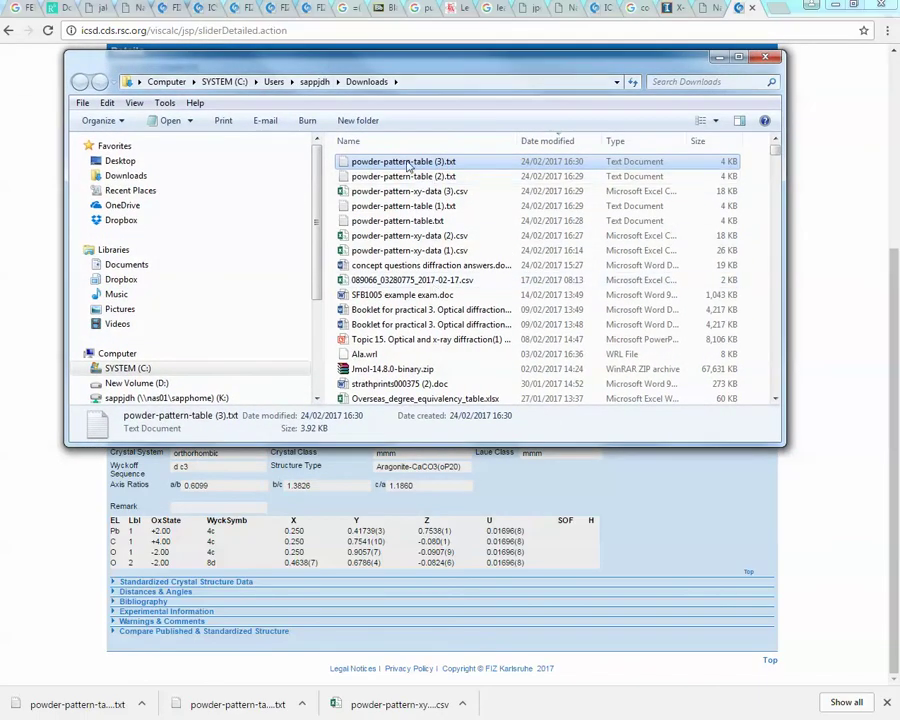
{"action": "right_click", "coordinate": [381, 166]}
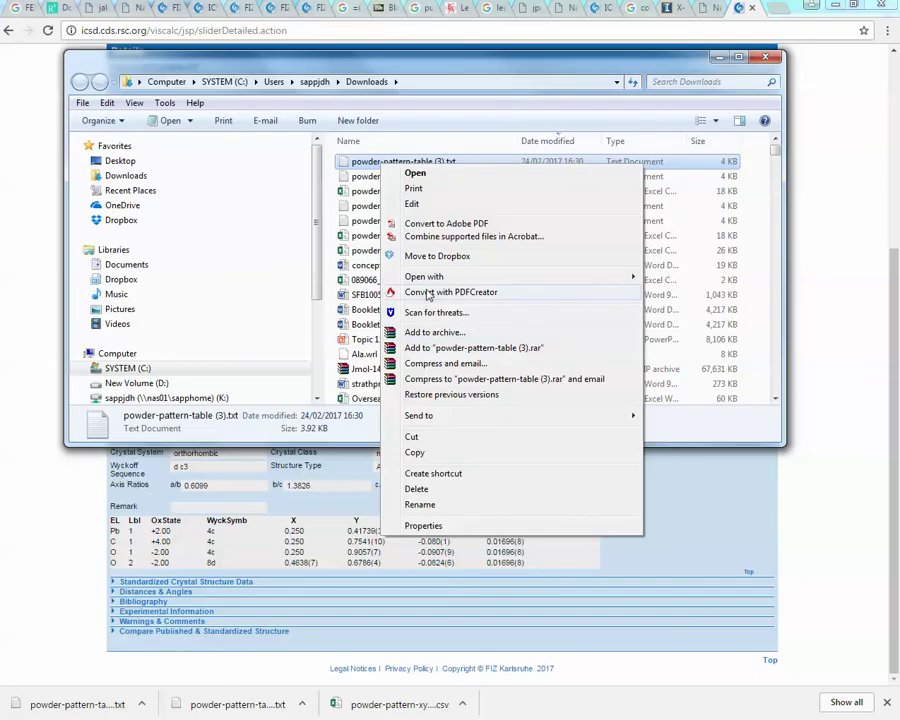
{"action": "mouse_move", "coordinate": [590, 277]}
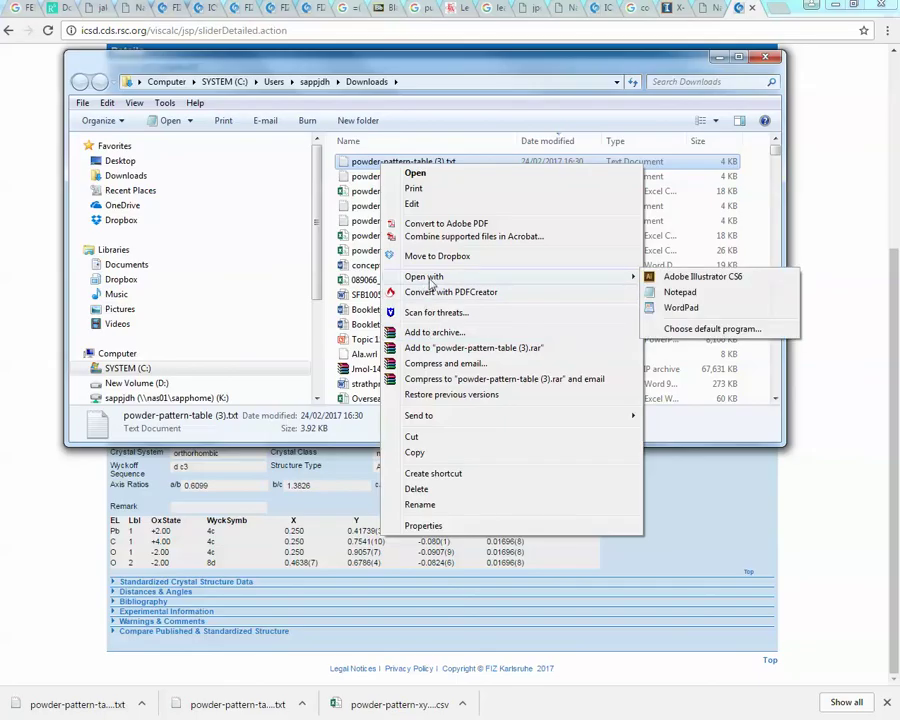
{"action": "left_click", "coordinate": [684, 308]}
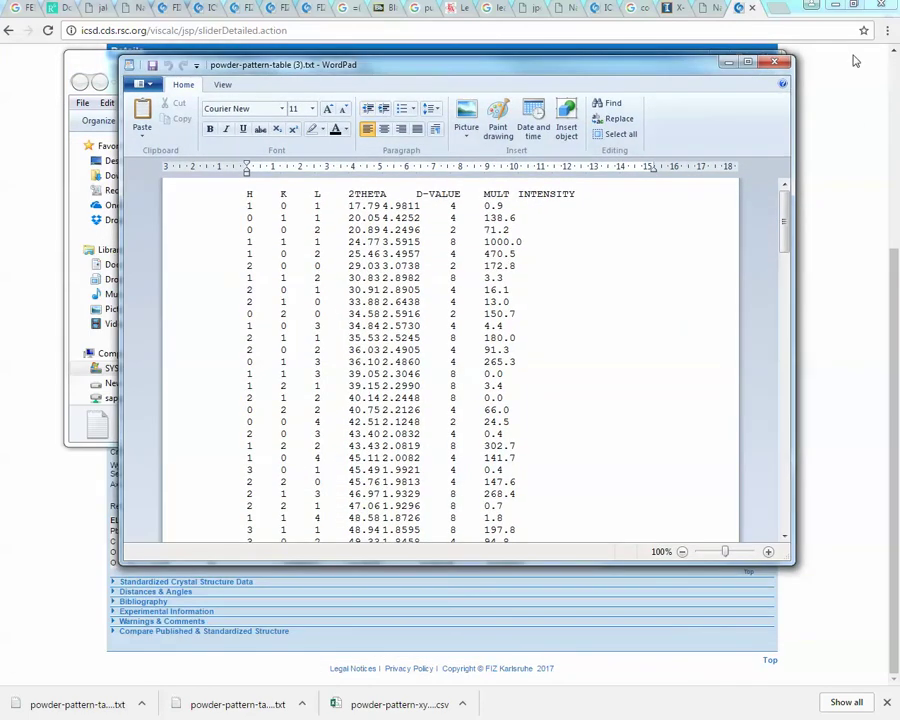
Examine the reflection table in a maximized WordPad window, minimize it, and close the Downloads folder
{"action": "left_click", "coordinate": [757, 63]}
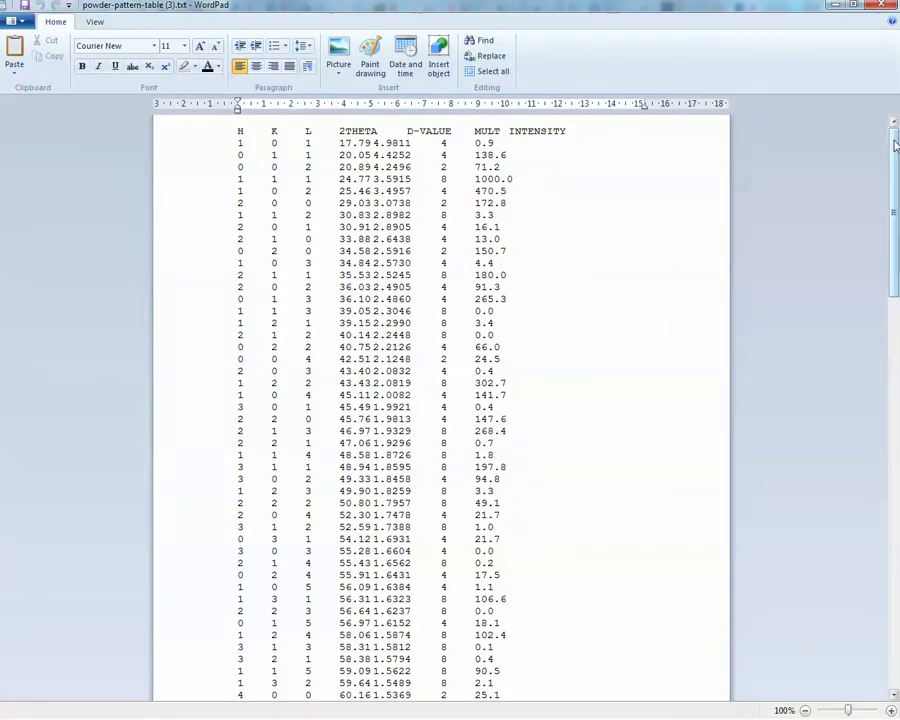
{"action": "left_click_drag", "start_coordinate": [895, 152], "coordinate": [892, 102]}
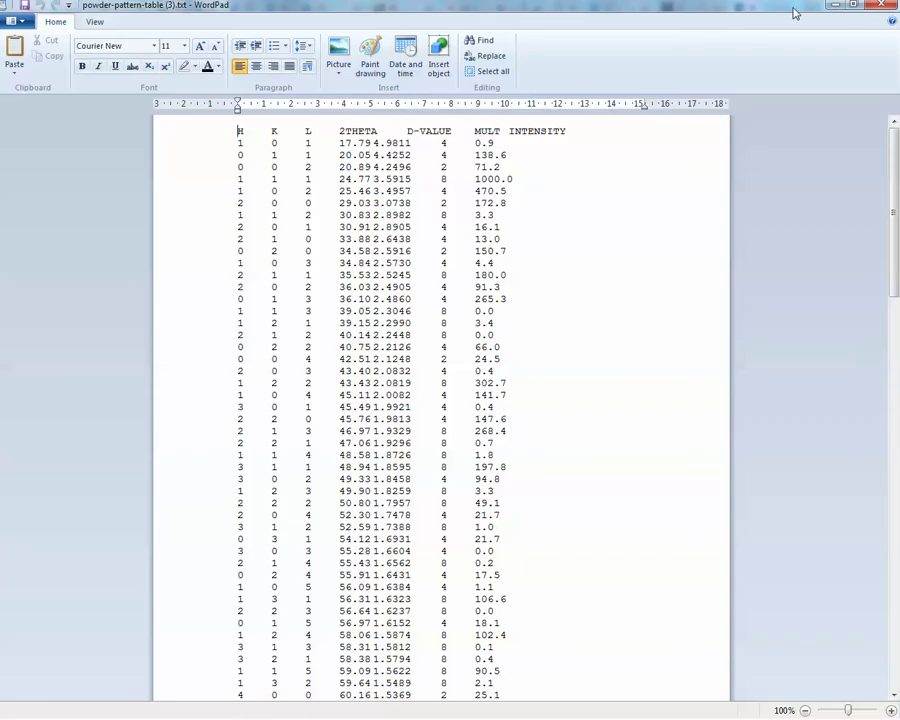
{"action": "left_click", "coordinate": [836, 5]}
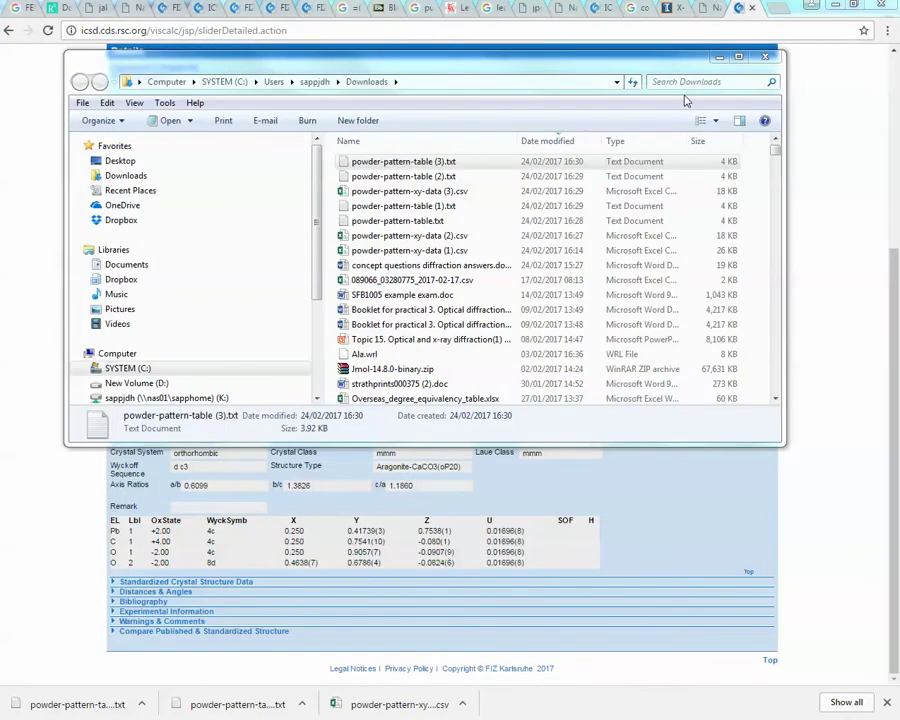
{"action": "left_click", "coordinate": [765, 56]}
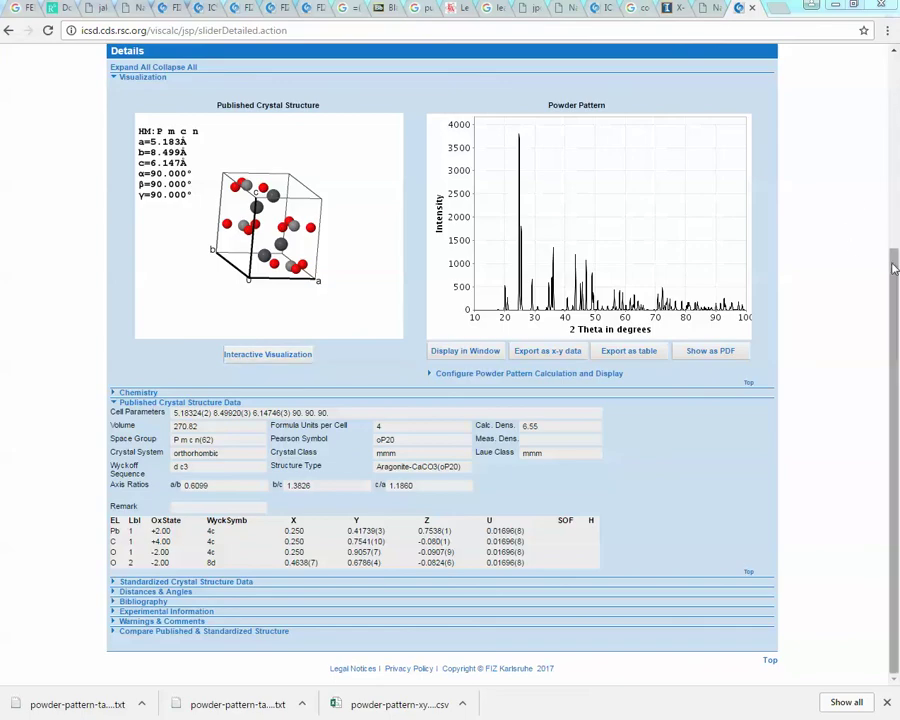
Export the Pb(CO3) entry as a CIF file with the base name MyBaseFileName and open the downloaded file
{"action": "left_click_drag", "start_coordinate": [894, 268], "coordinate": [897, 85]}
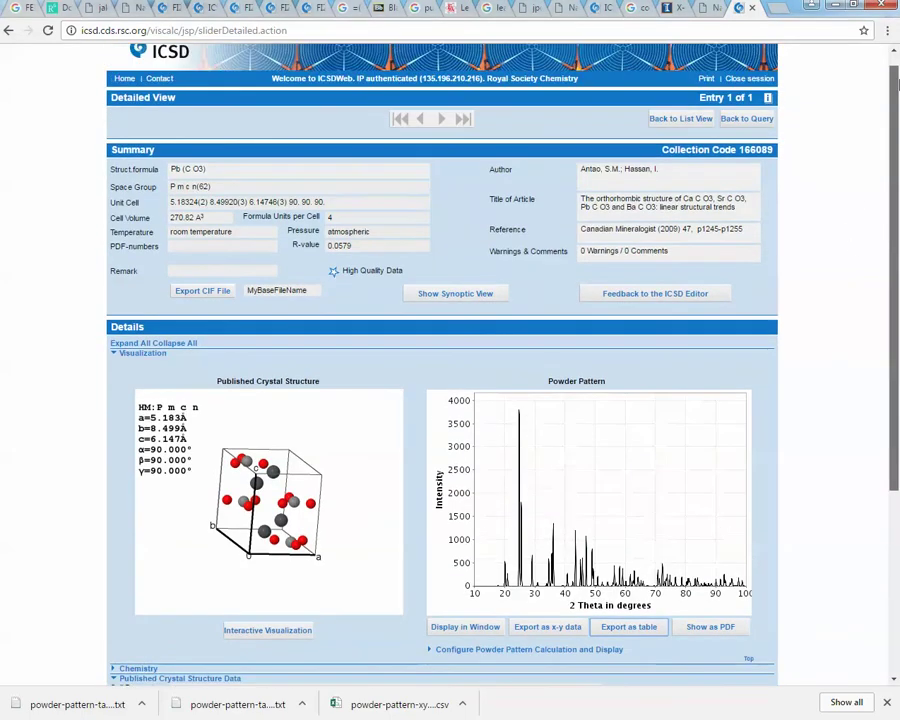
{"action": "left_click", "coordinate": [202, 290]}
{"action": "left_click", "coordinate": [63, 705]}
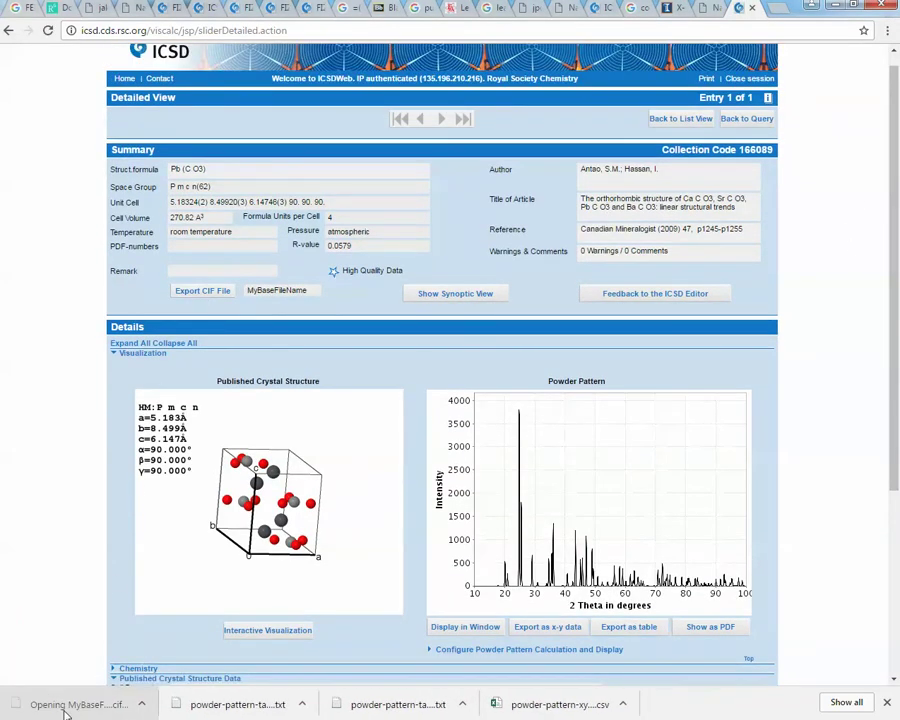